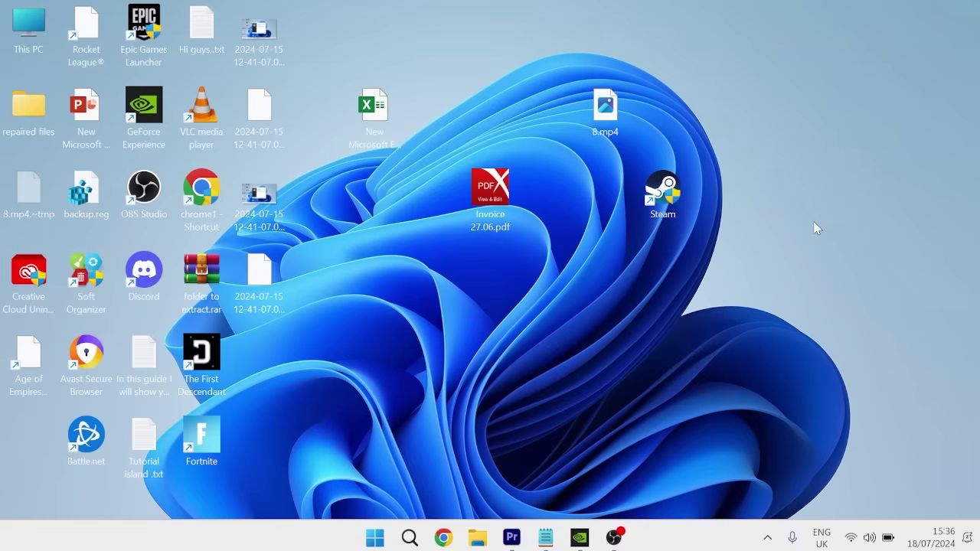
Search the Start menu for 'devi' so Device Manager appears as the best match
key("super")
type("devic")
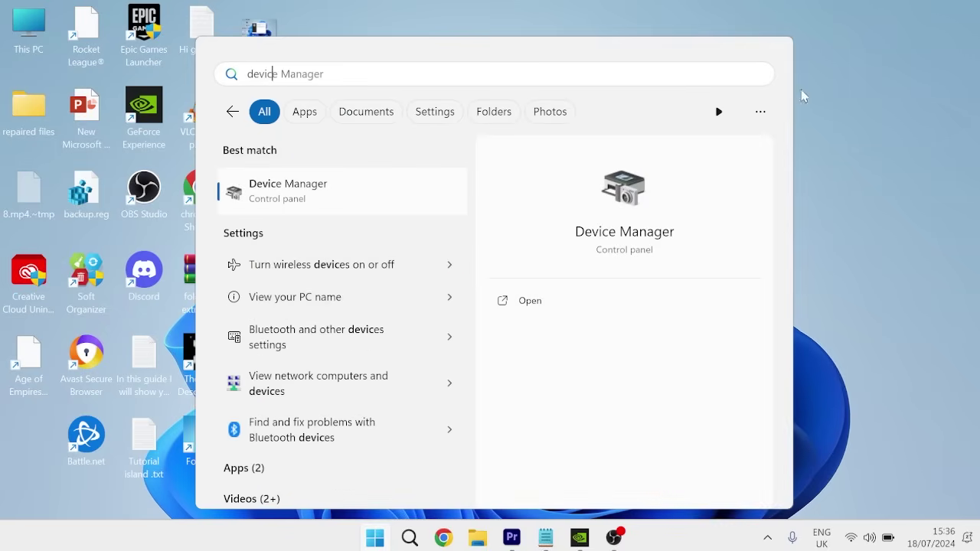
Run an automatic driver search for the NVIDIA GeForce GTX 1660 Ti, then close Device Manager
left_click(370, 194)
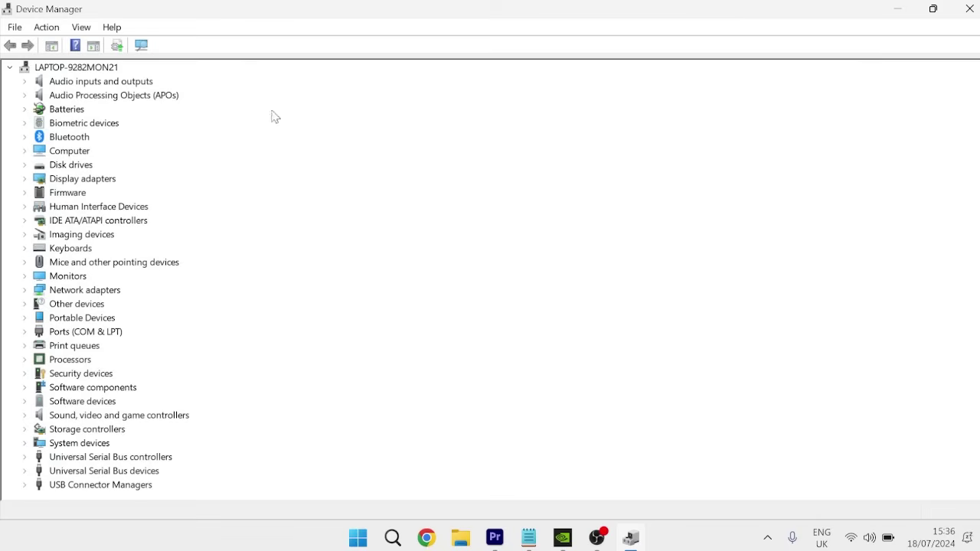
left_click(26, 181)
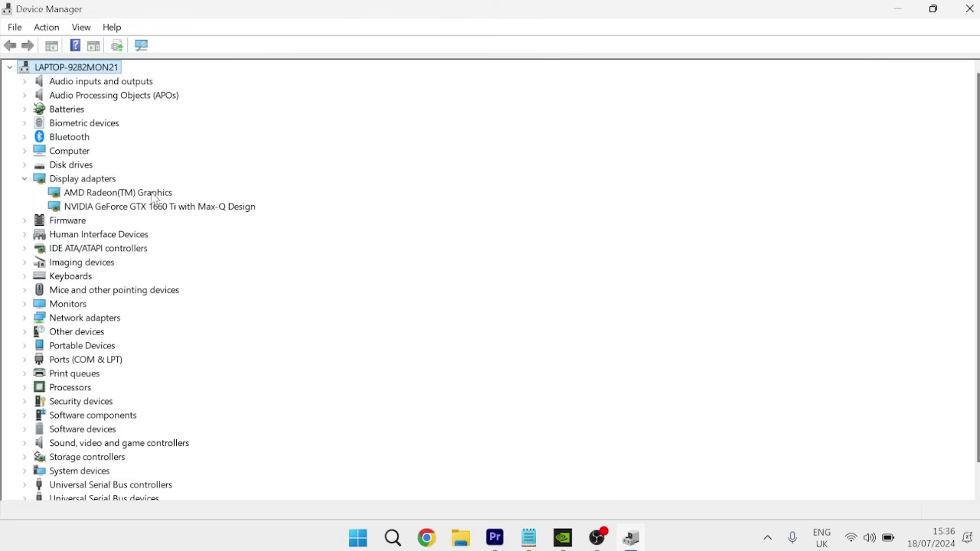
right_click(113, 213)
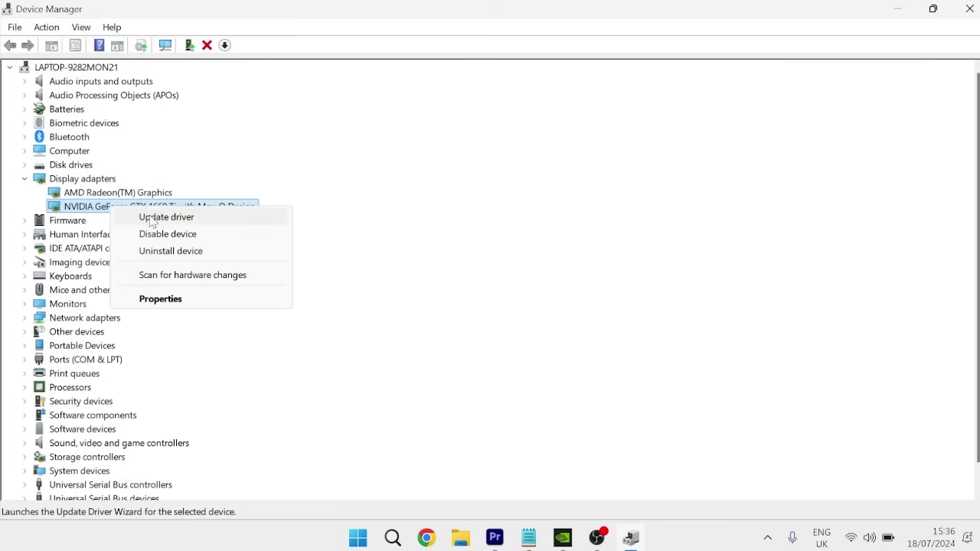
left_click(183, 221)
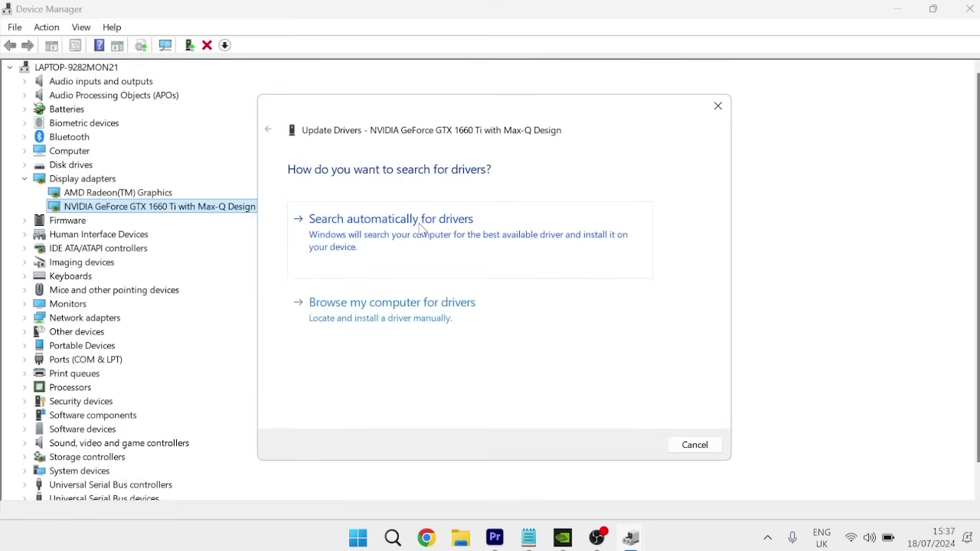
left_click(420, 226)
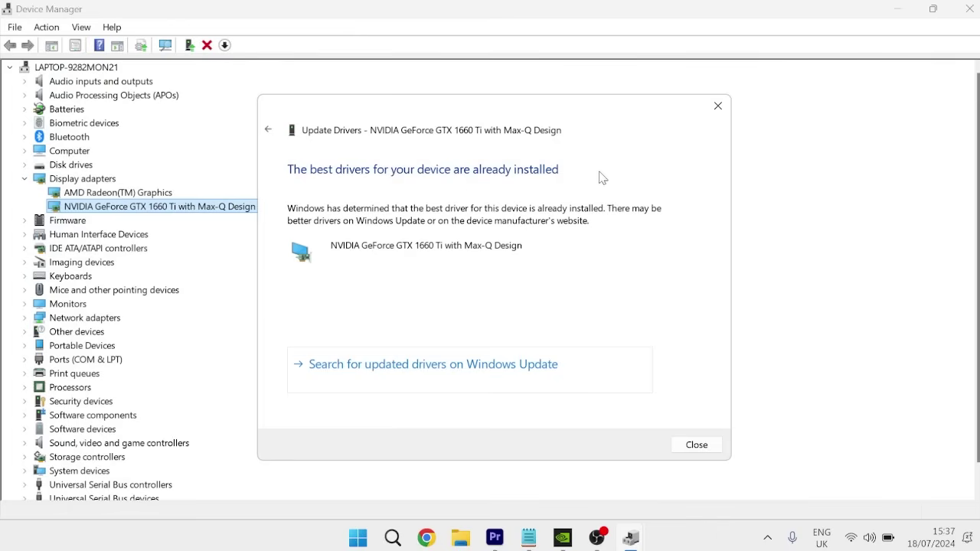
left_click(717, 106)
left_click(969, 8)
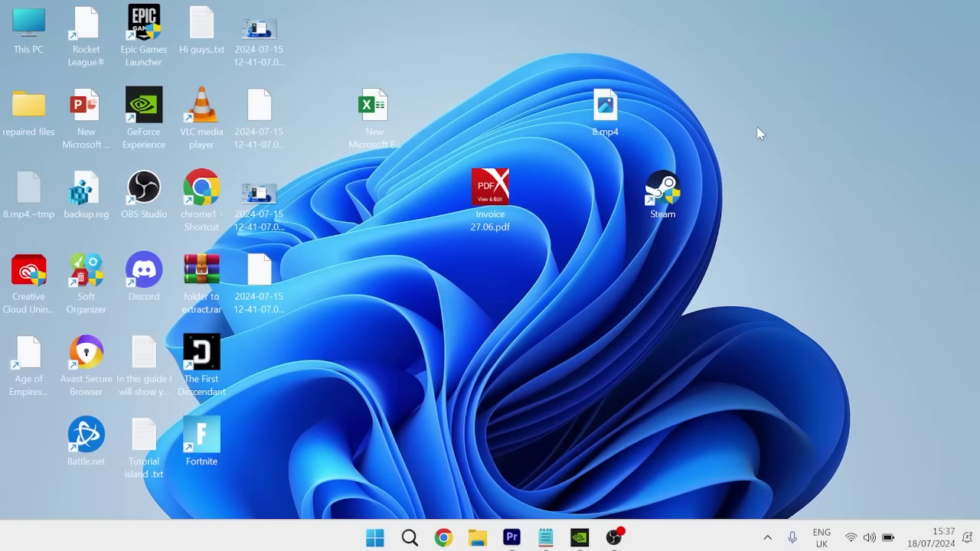
Open Windows Defender Firewall's allowed apps list and unlock it with Change settings
key("super")
type("windows")
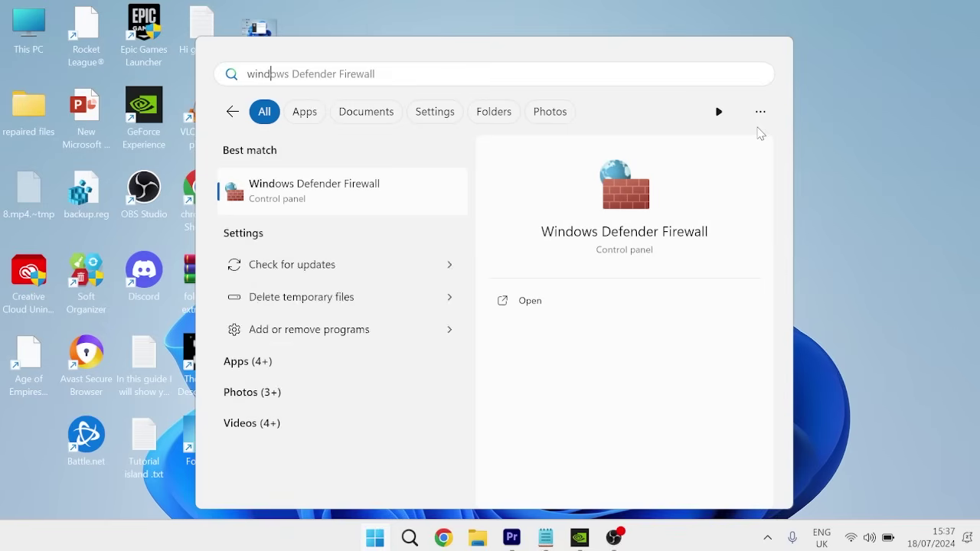
type("  de")
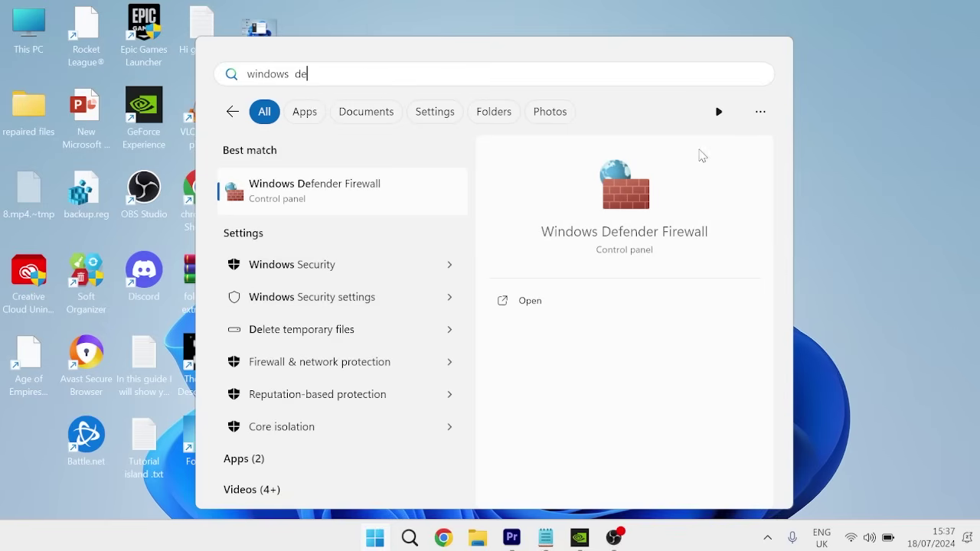
left_click(379, 189)
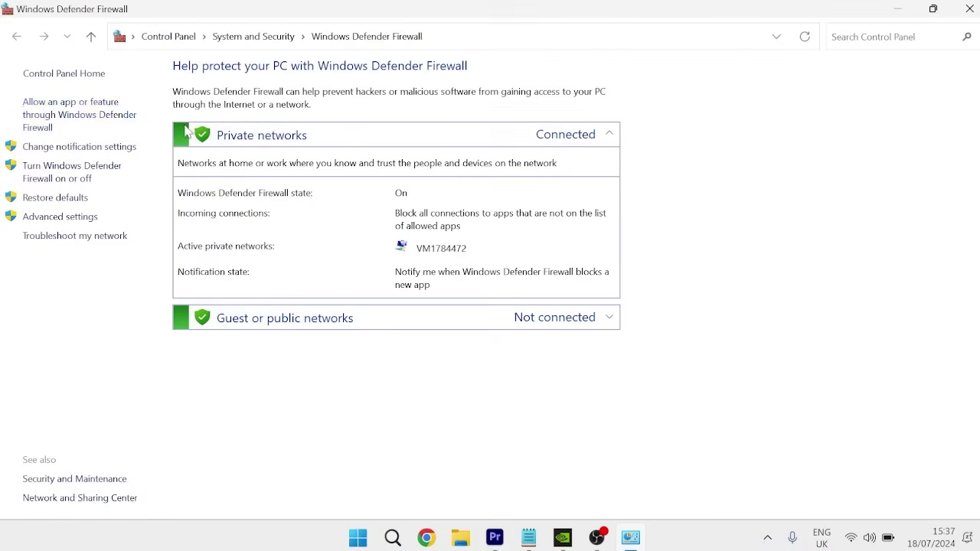
left_click(104, 109)
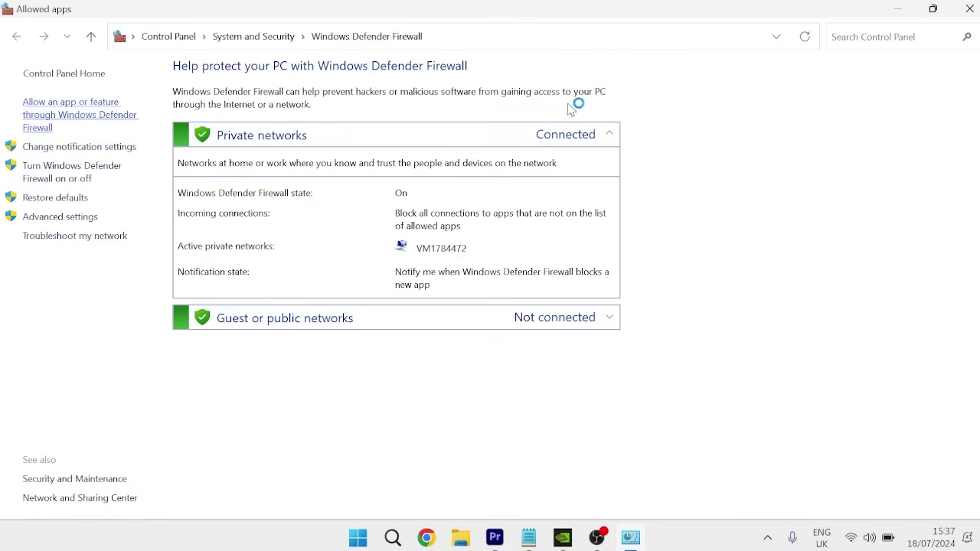
left_click(698, 121)
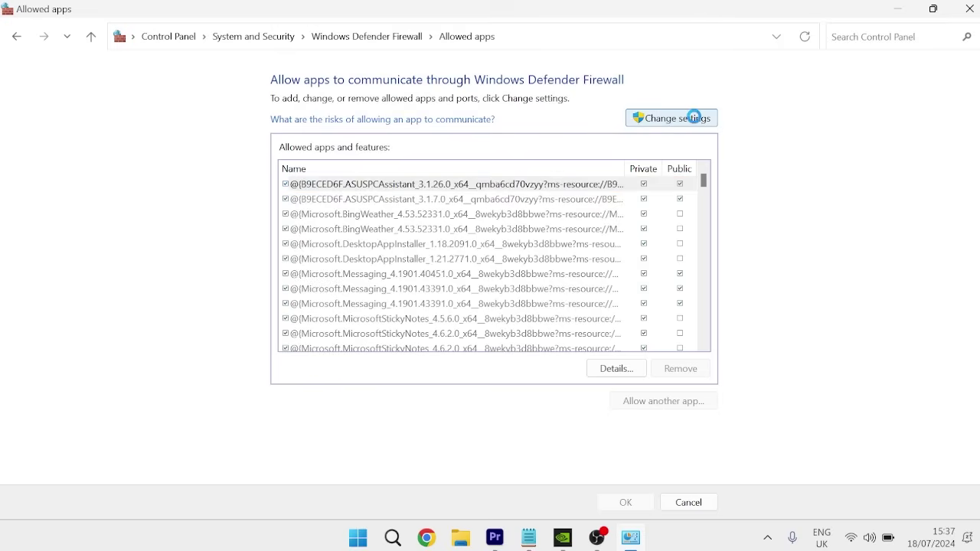
left_click(647, 402)
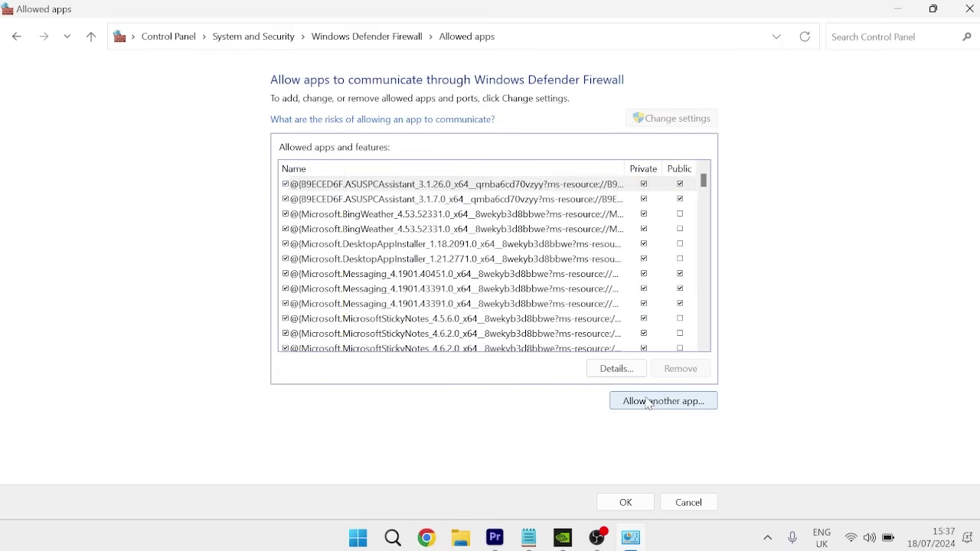
Browse to C:\Program Files\NVIDIA Corporation\NVIDIA GeForce Experience and pick NVIDIA GeForce Experience.exe
left_click(604, 340)
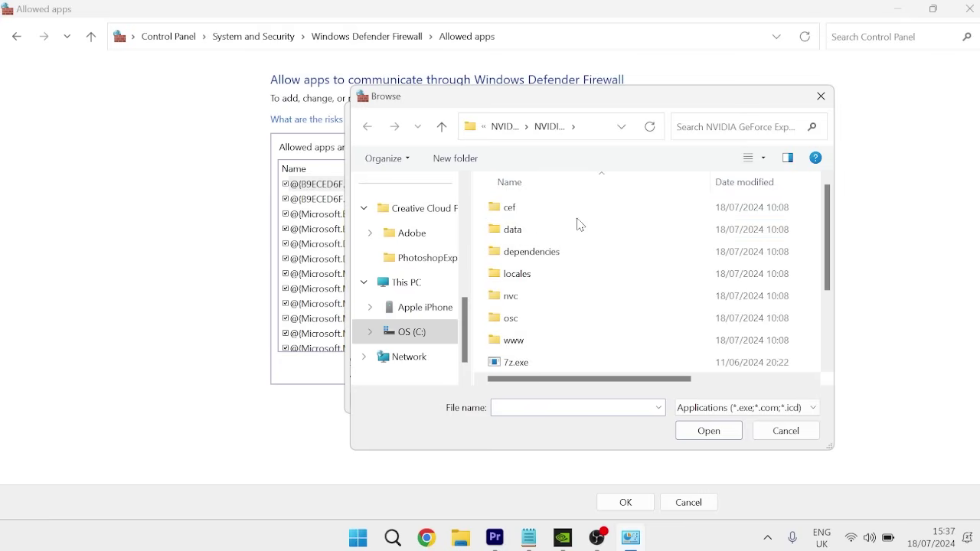
left_click(414, 339)
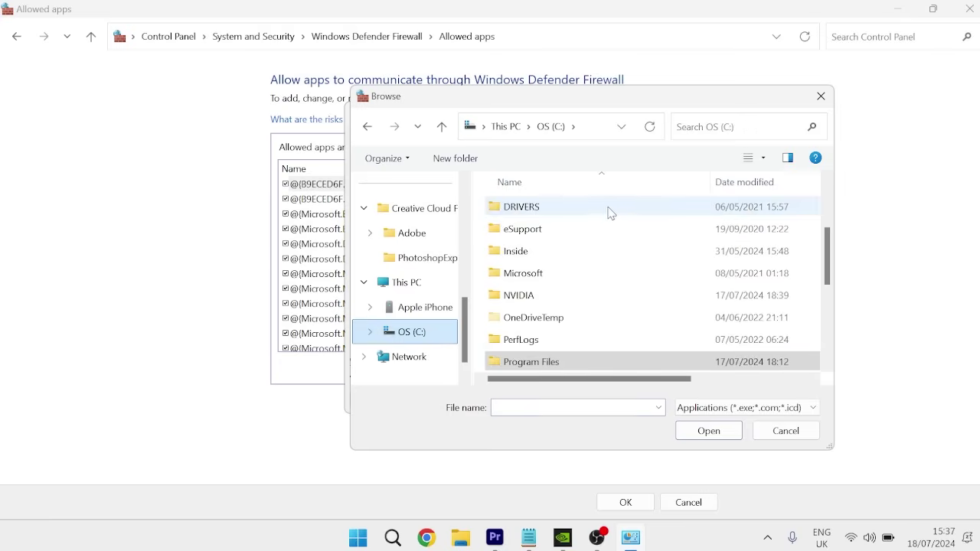
double_click(547, 358)
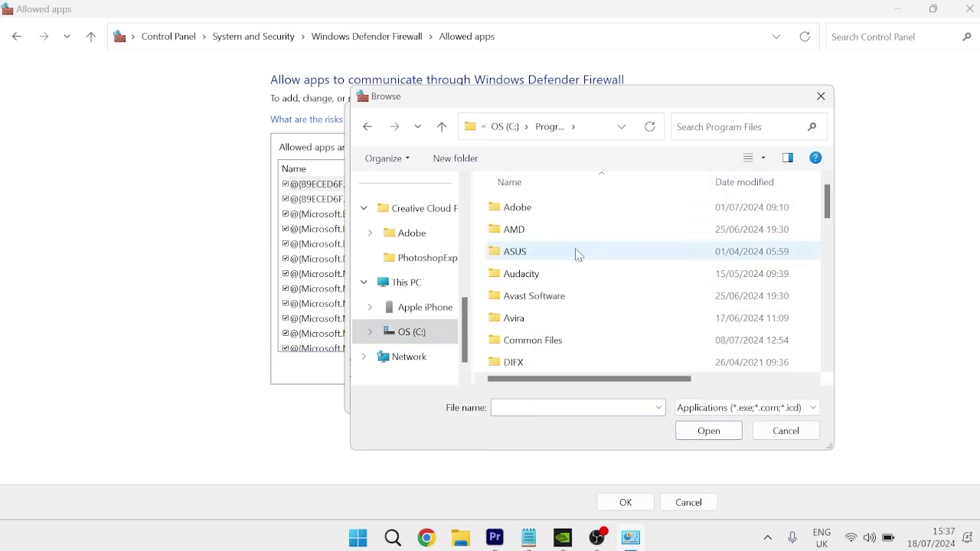
scroll(582, 265, "down", 7)
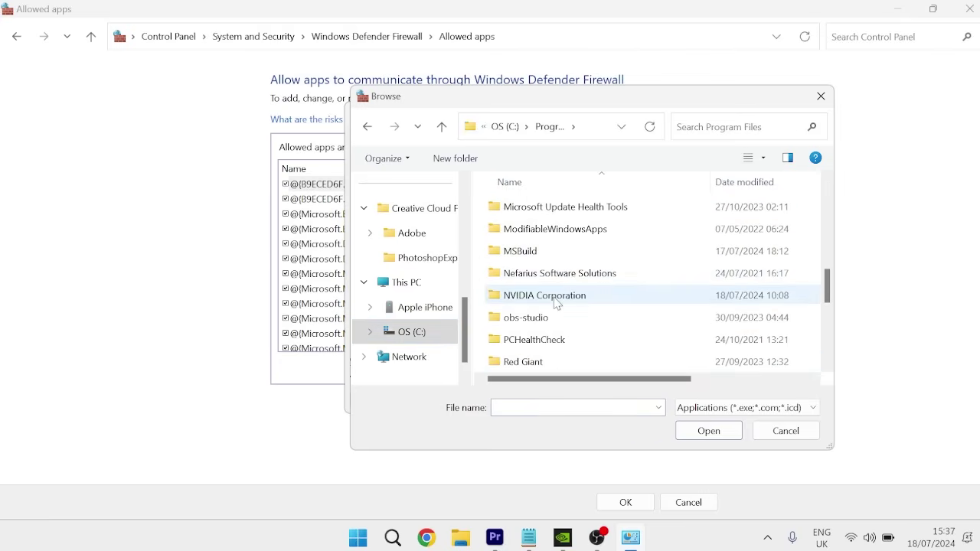
double_click(553, 300)
left_click(549, 323)
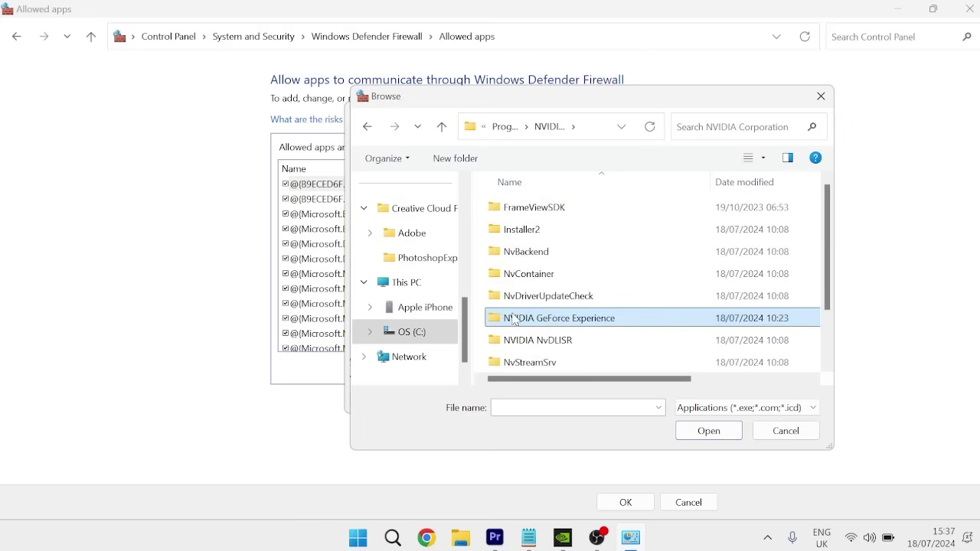
double_click(550, 323)
scroll(566, 222, "down", 2)
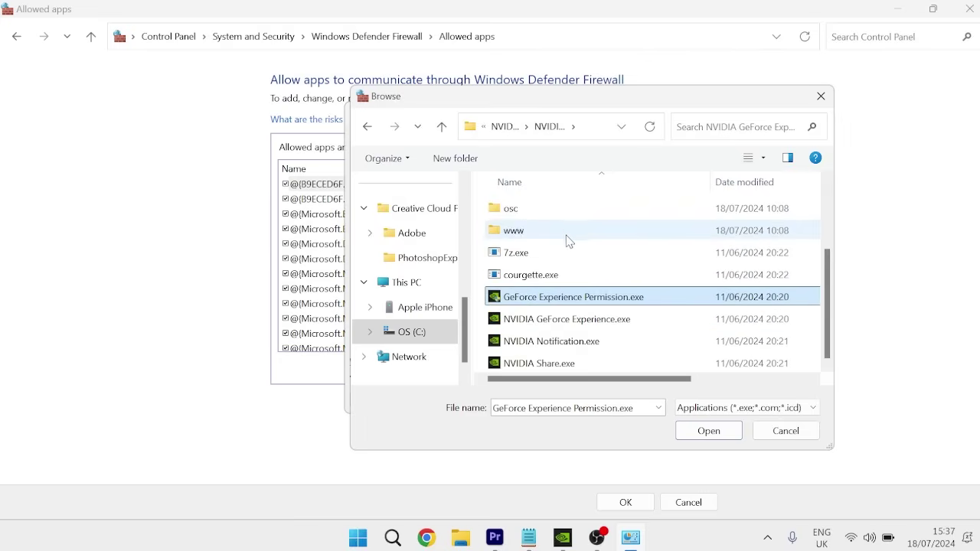
left_click(542, 320)
mouse_move(533, 326)
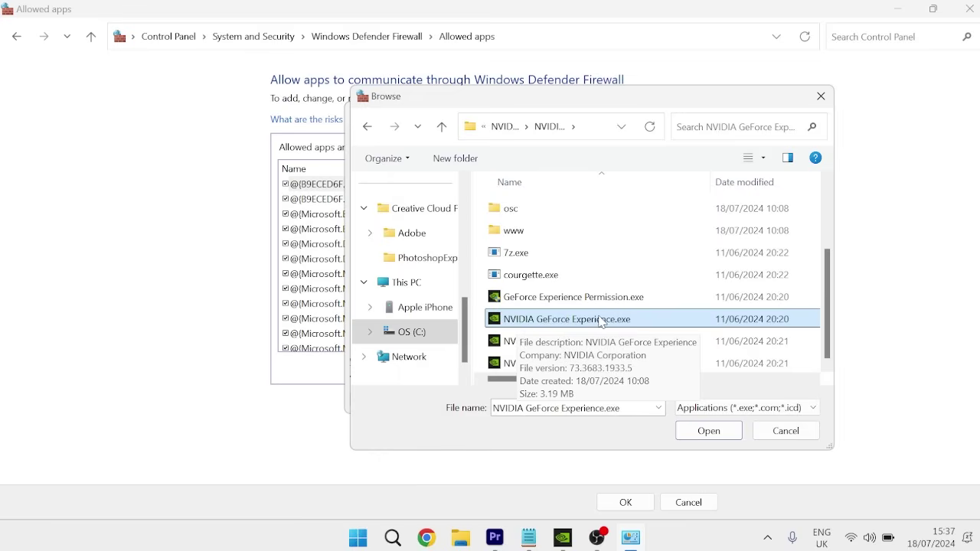
double_click(531, 319)
Add NVIDIA GeForce Experience to the allowed apps, confirm with OK, and close the firewall
left_click(557, 403)
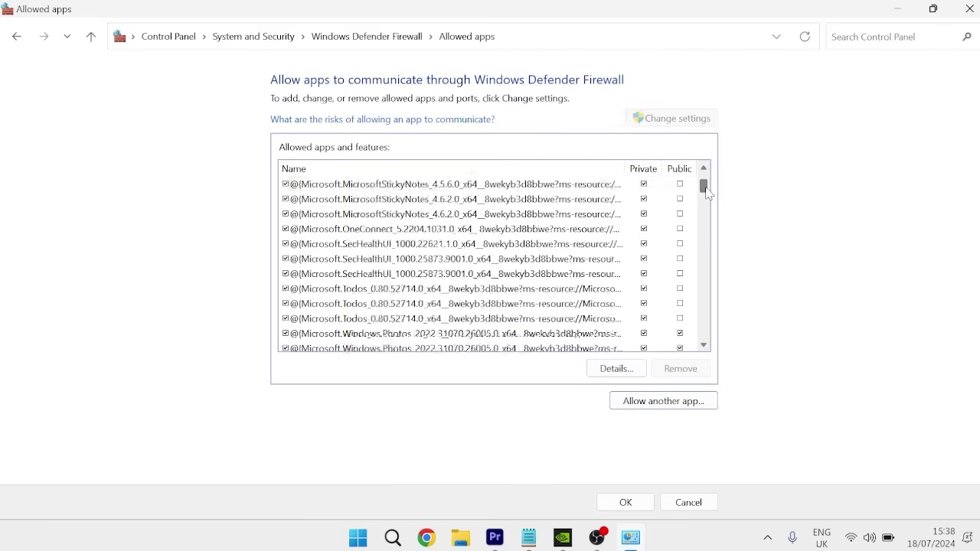
left_click_drag(703, 200, 710, 276)
left_click(341, 216)
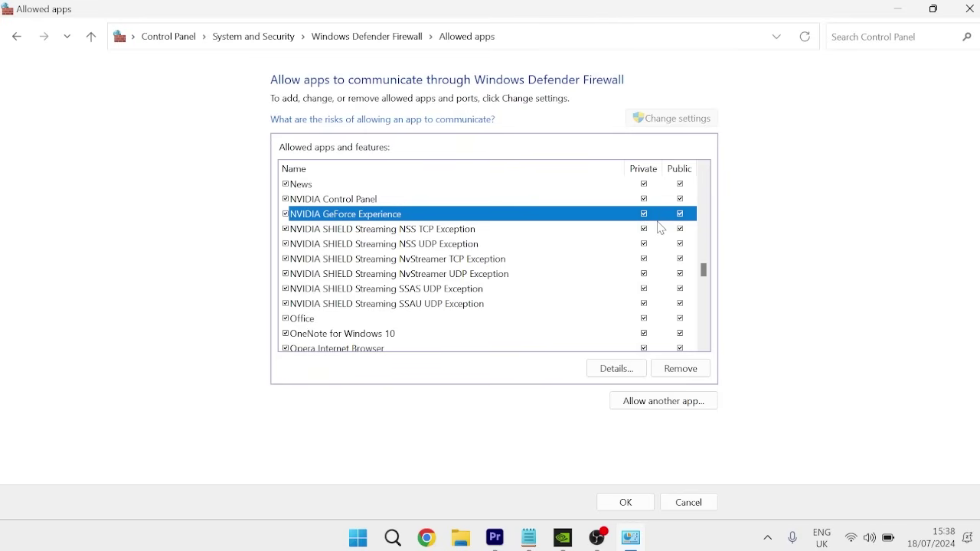
left_click(634, 502)
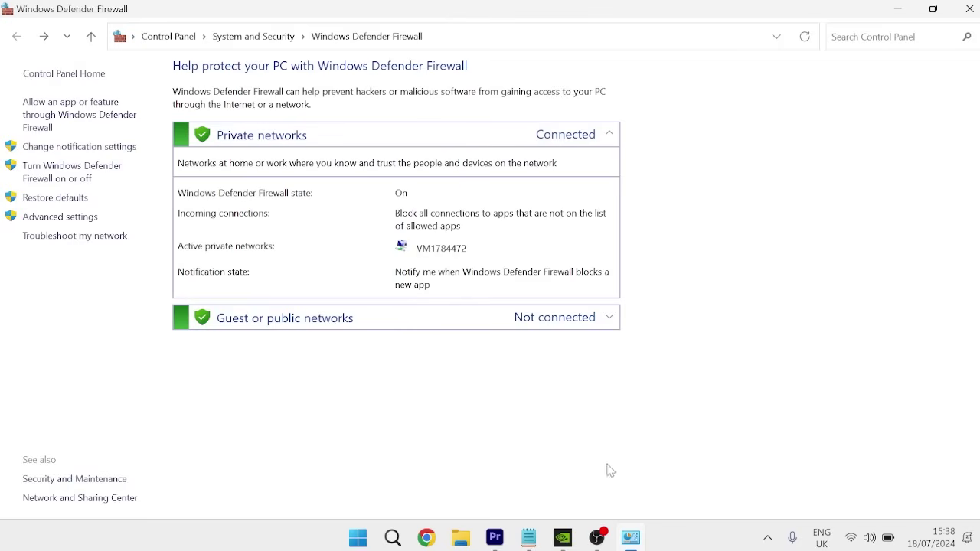
left_click(969, 8)
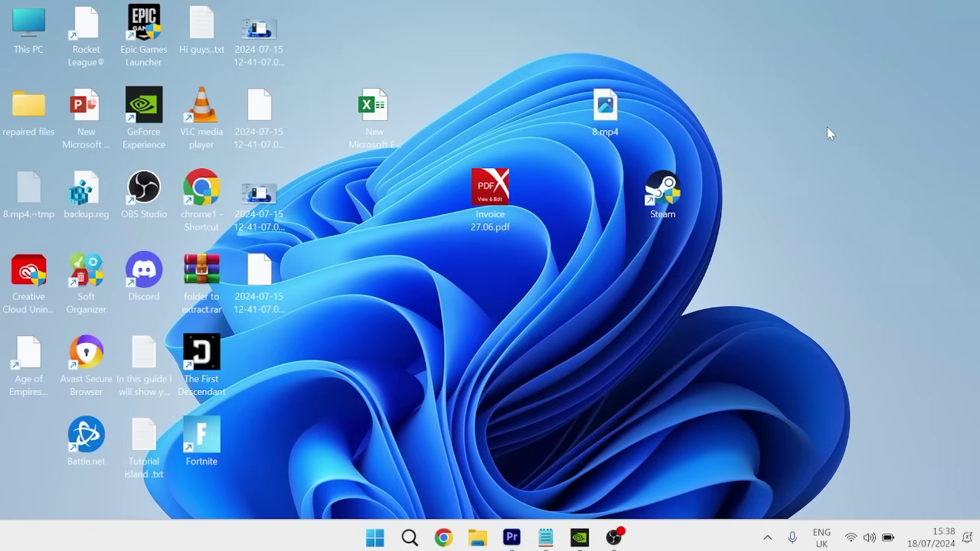
Launch Services from a 'services' Start search and scroll down to the NVIDIA entries
key("super")
type("services")
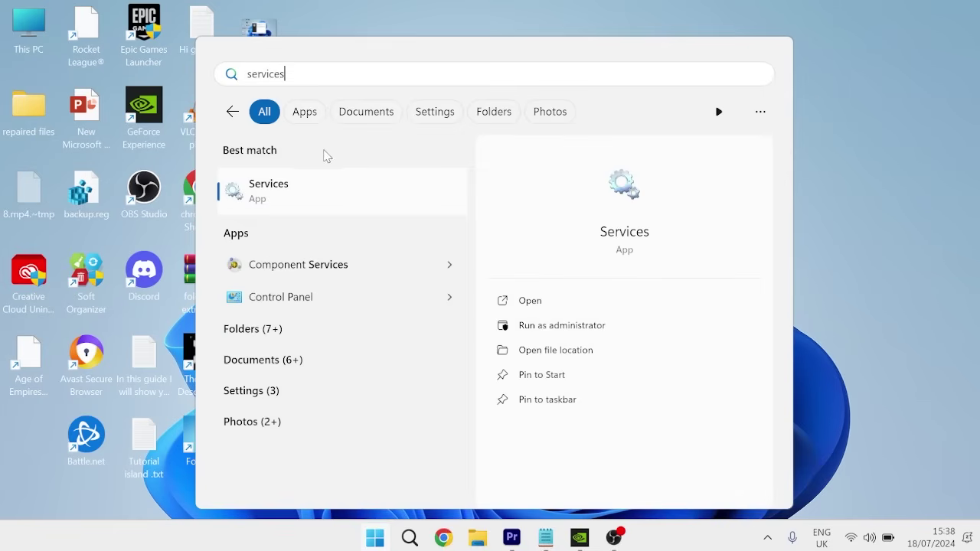
left_click(363, 204)
left_click_drag(976, 101, 972, 286)
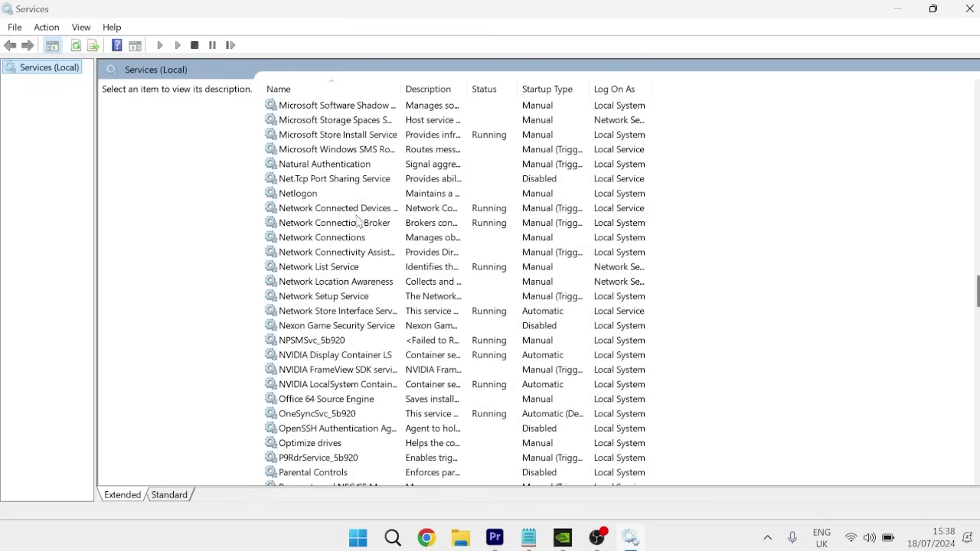
Restart the NVIDIA Display Container LS service
left_click(325, 370)
scroll(323, 364, "down", 1)
left_click(303, 302)
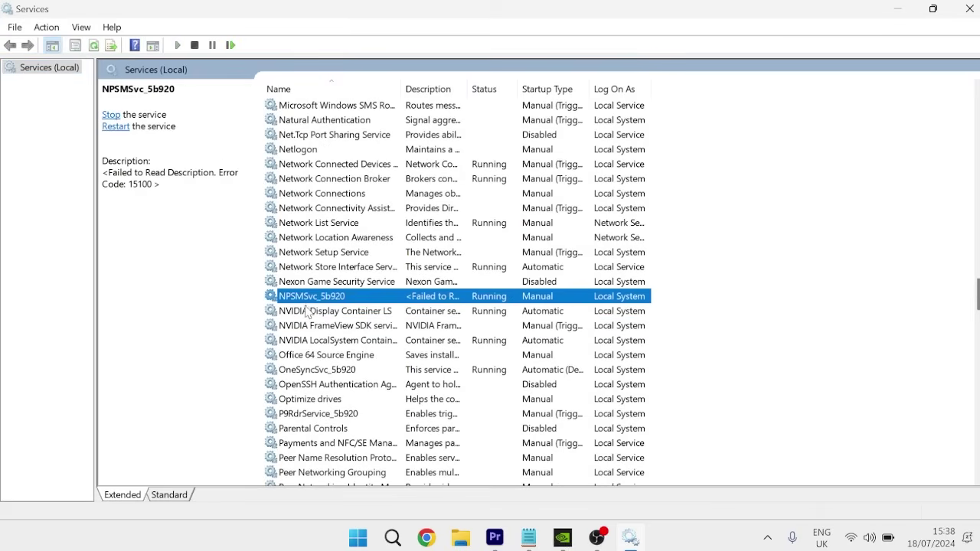
left_click(314, 313)
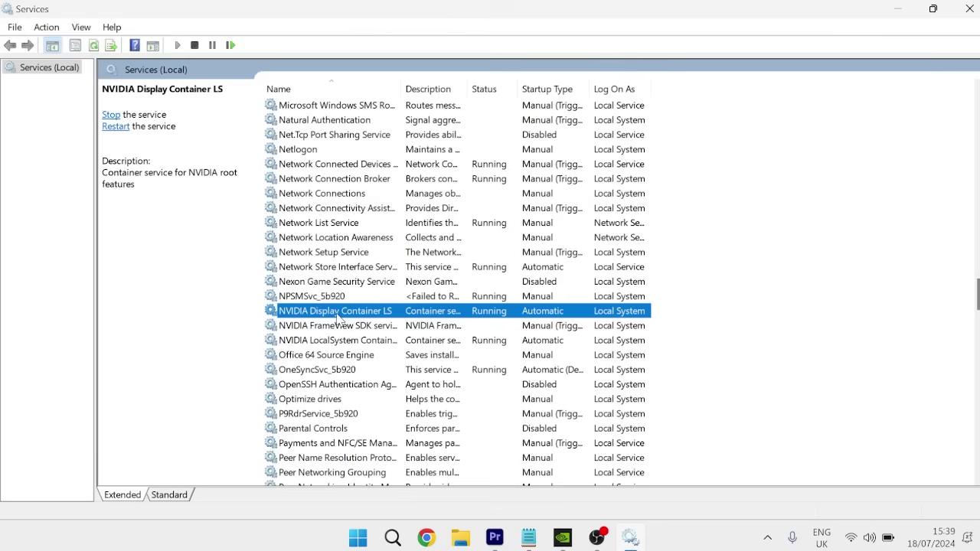
right_click(341, 318)
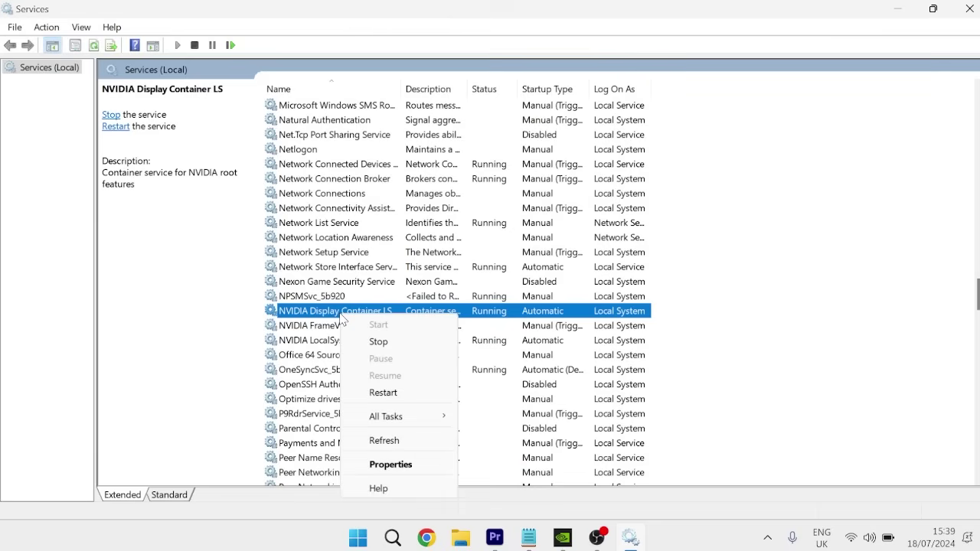
left_click(403, 397)
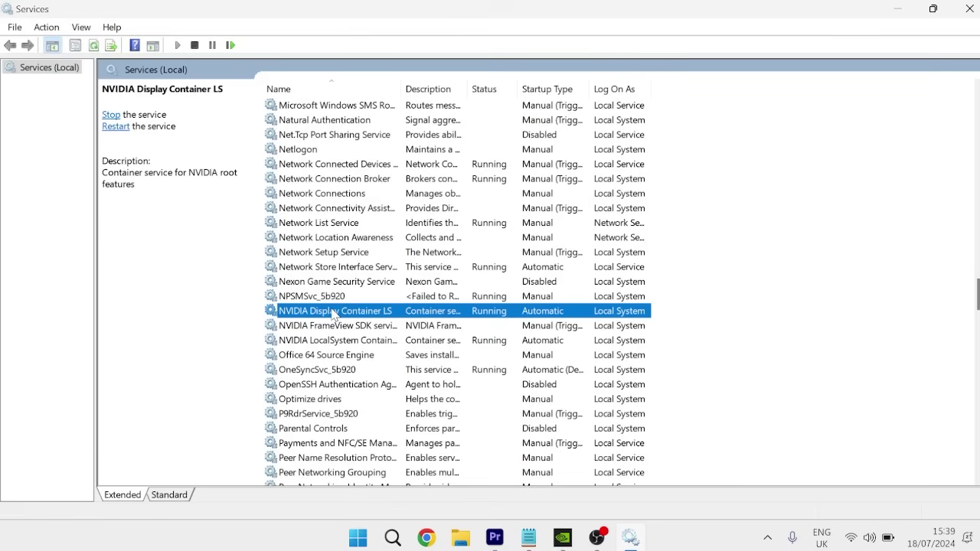
Start the stopped NVIDIA FrameView SDK service from its properties, then restart it
left_click(316, 329)
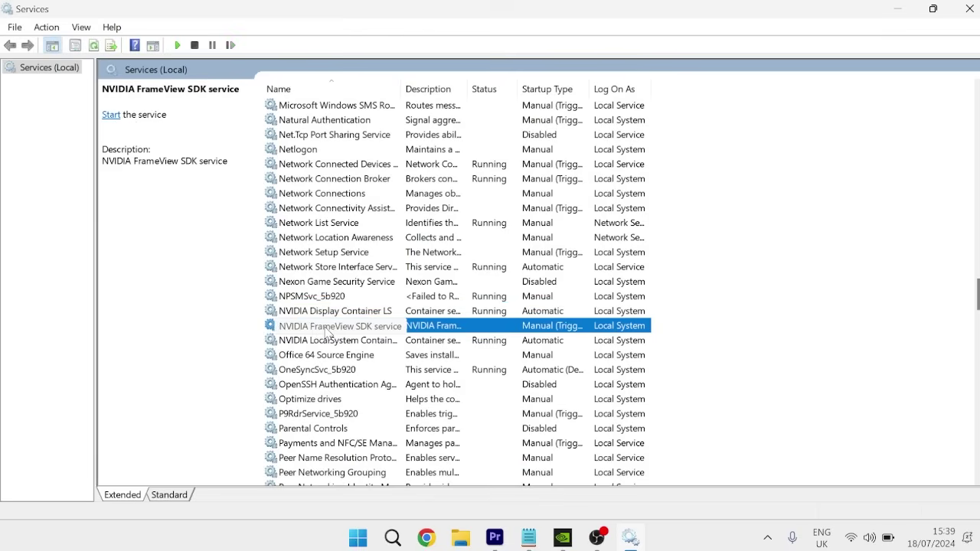
double_click(325, 329)
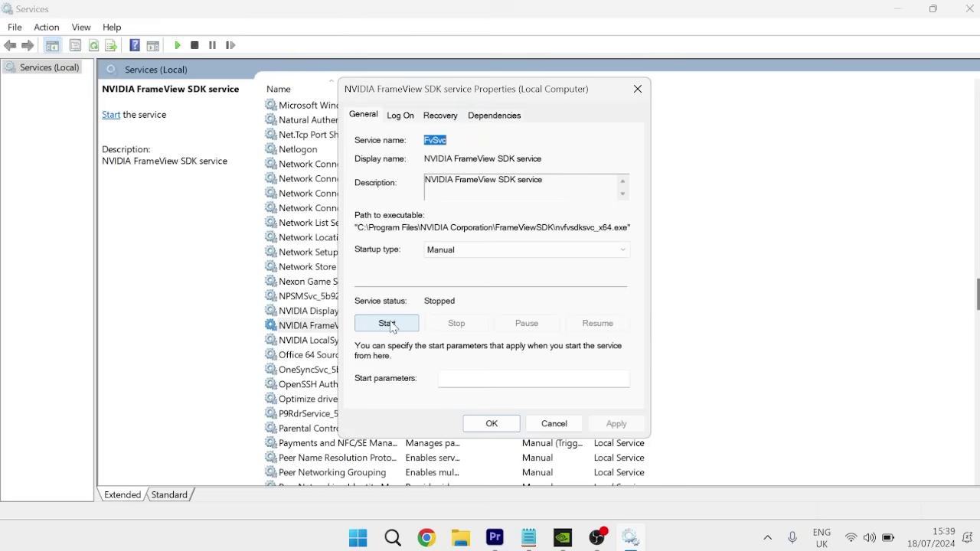
left_click(390, 325)
left_click(491, 424)
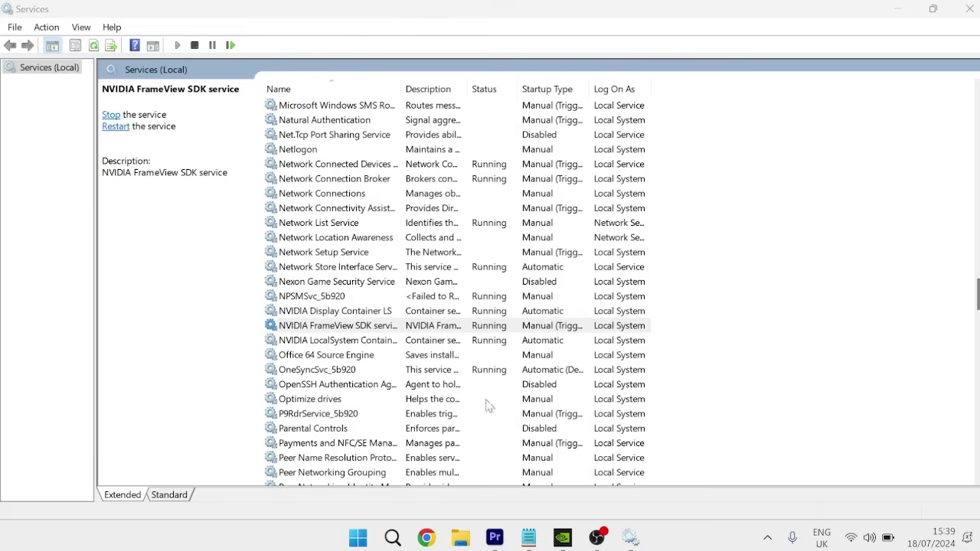
left_click(361, 325)
right_click(365, 329)
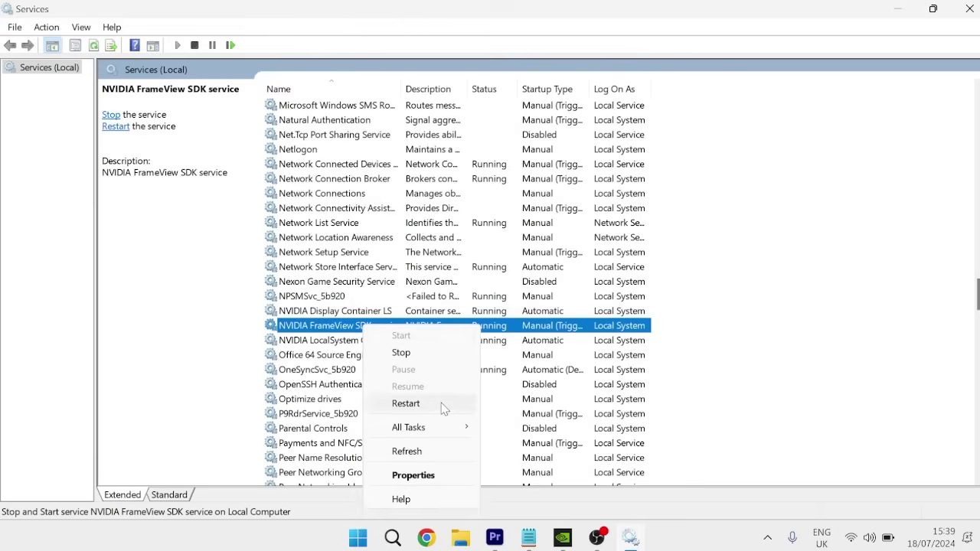
left_click(443, 408)
Restart the NVIDIA LocalSystem Container service and close Services
left_click(344, 341)
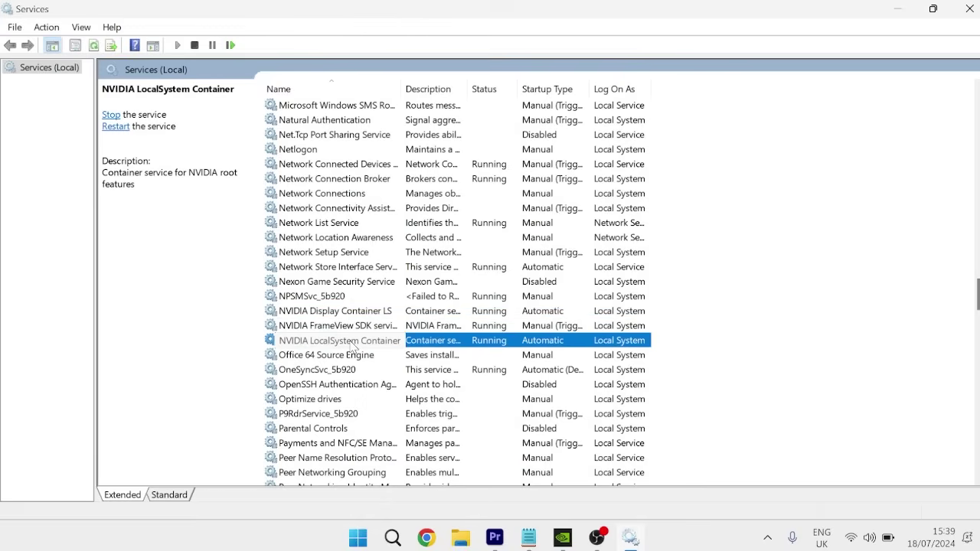
right_click(354, 344)
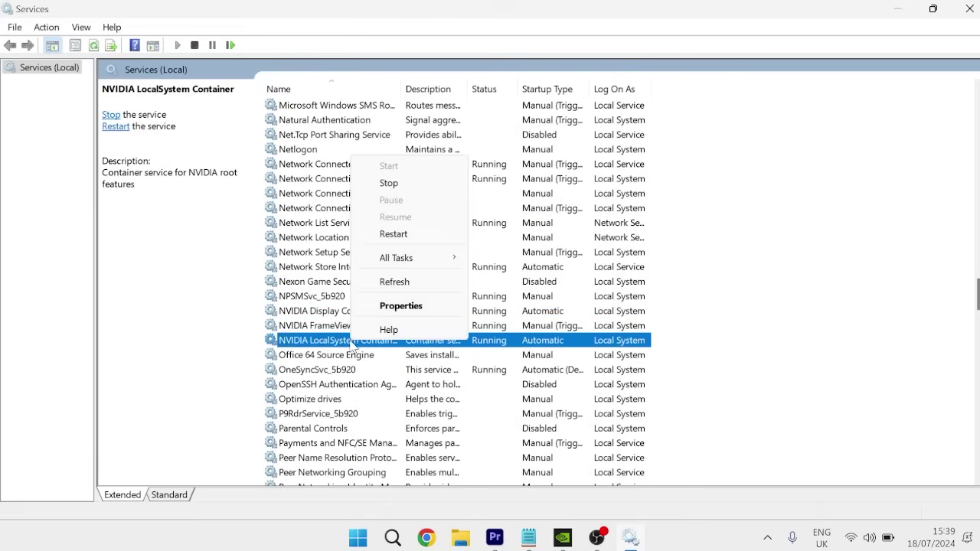
left_click(369, 236)
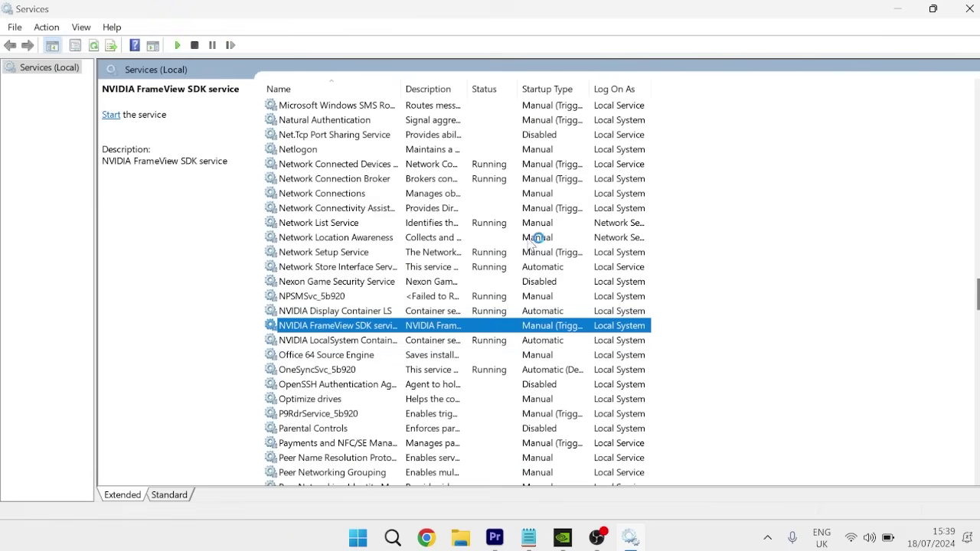
left_click(969, 8)
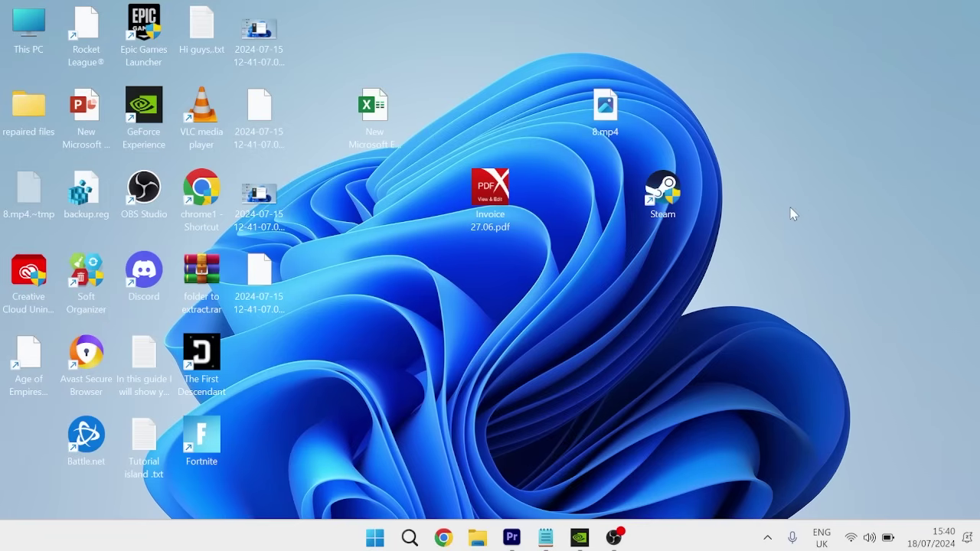
Open the Run dialog from a 'run' search and enter %localappdata%
key("super")
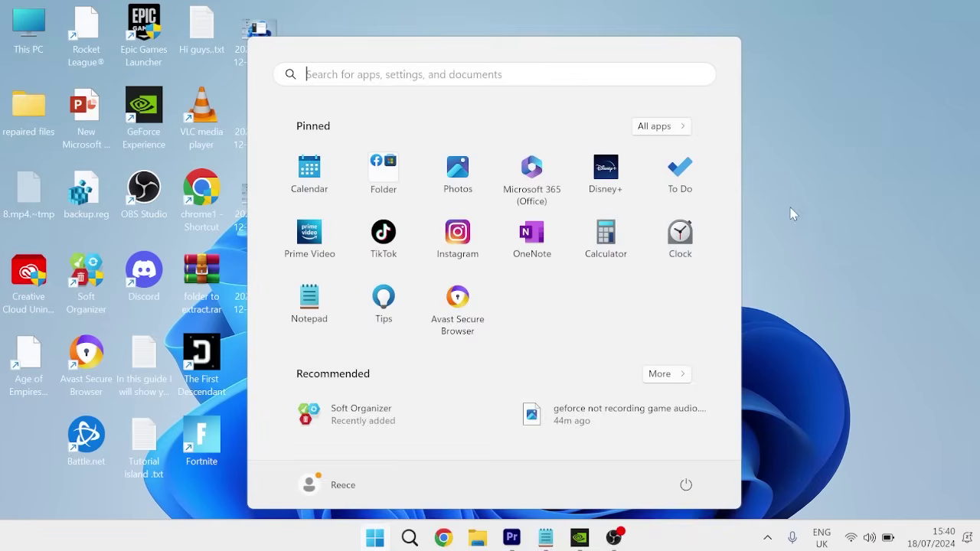
type("run")
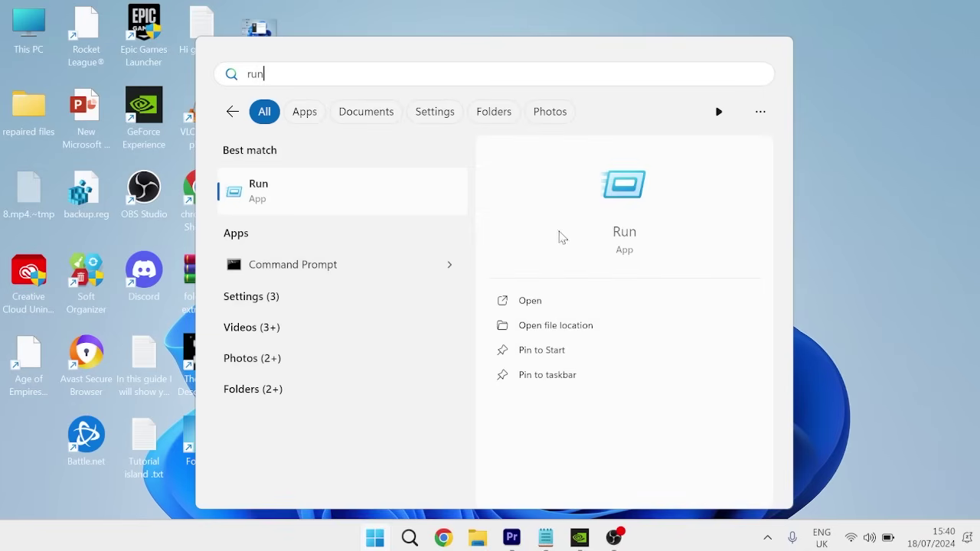
left_click(339, 197)
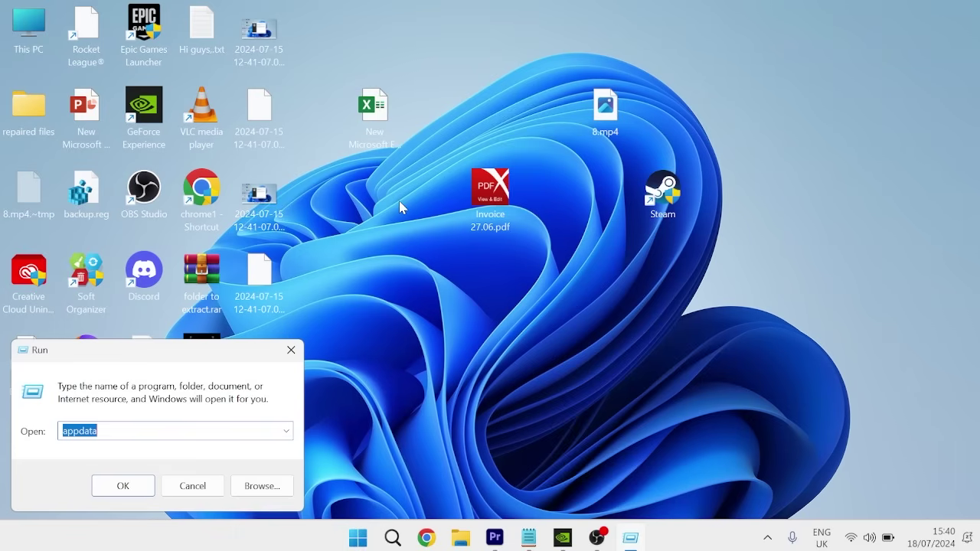
type("%lo")
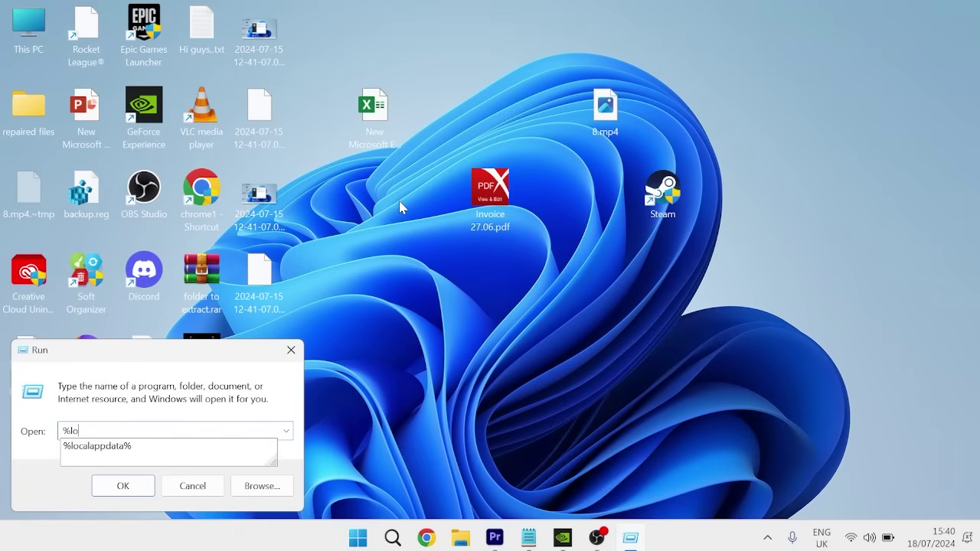
type("calappdata%")
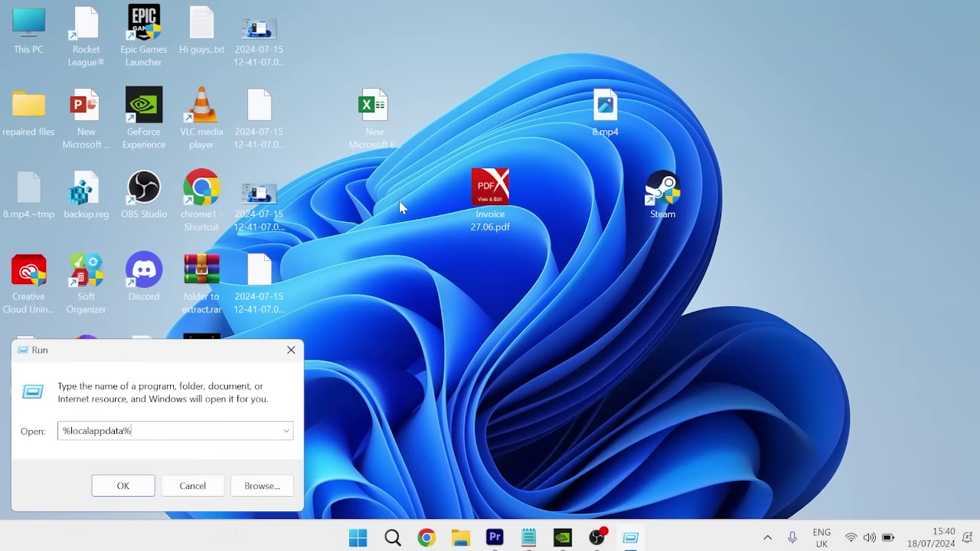
Go to Local > NVIDIA Corporation > NVIDIA GeForce Experience and delete the CefCache folder
key("Return")
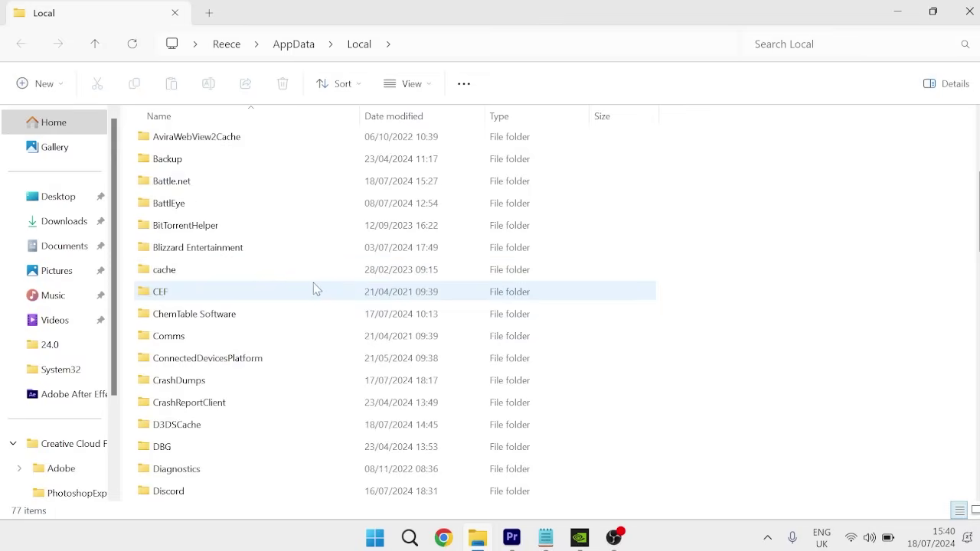
scroll(291, 295, "down", 8)
scroll(266, 297, "down", 3)
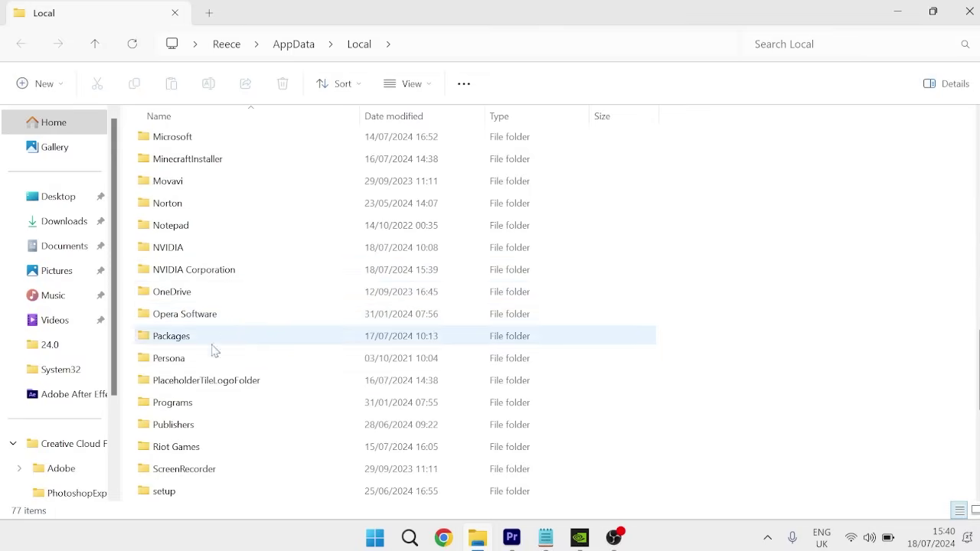
left_click(192, 275)
double_click(192, 275)
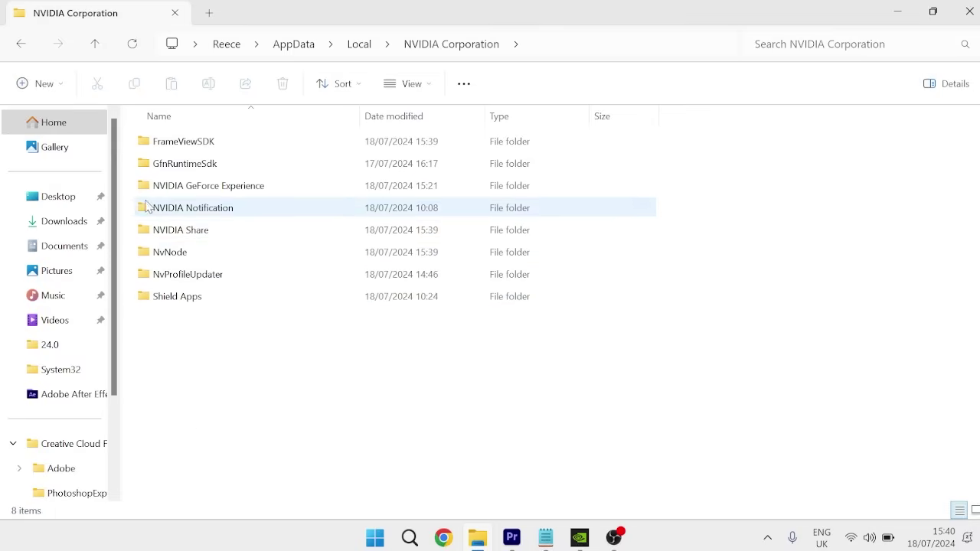
double_click(193, 192)
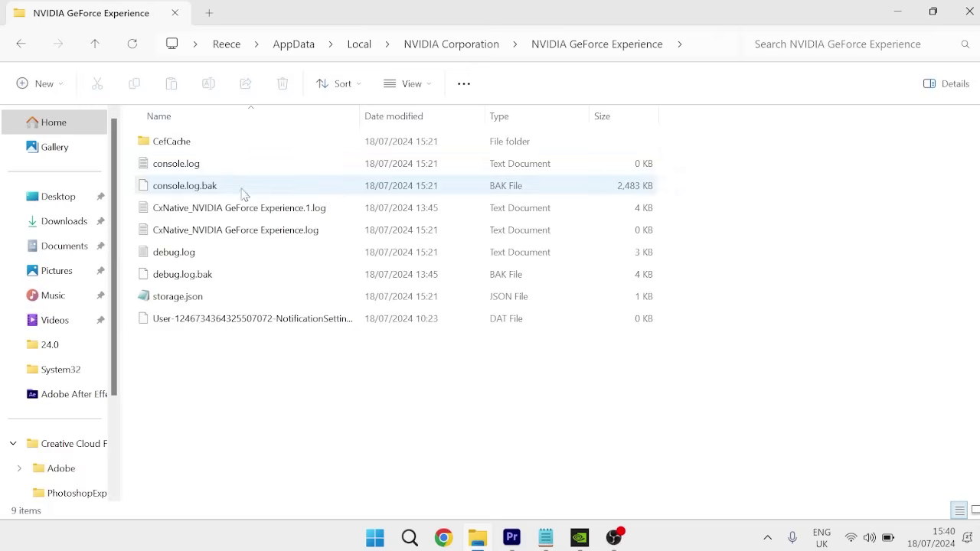
left_click(172, 150)
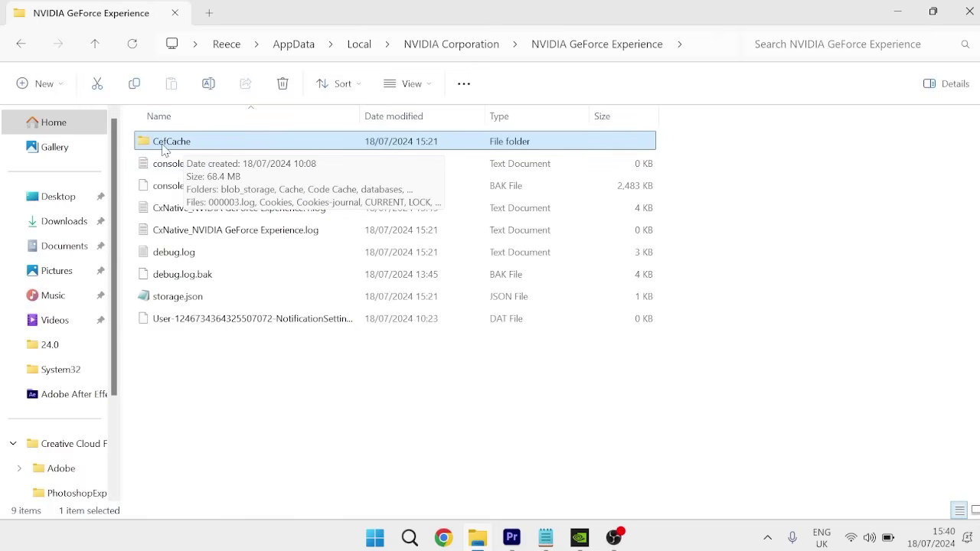
right_click(167, 145)
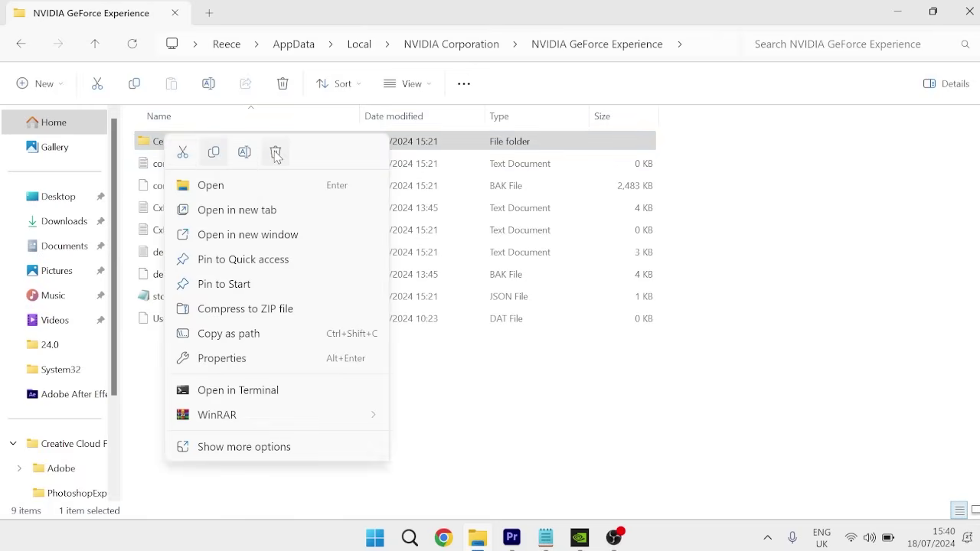
left_click(276, 153)
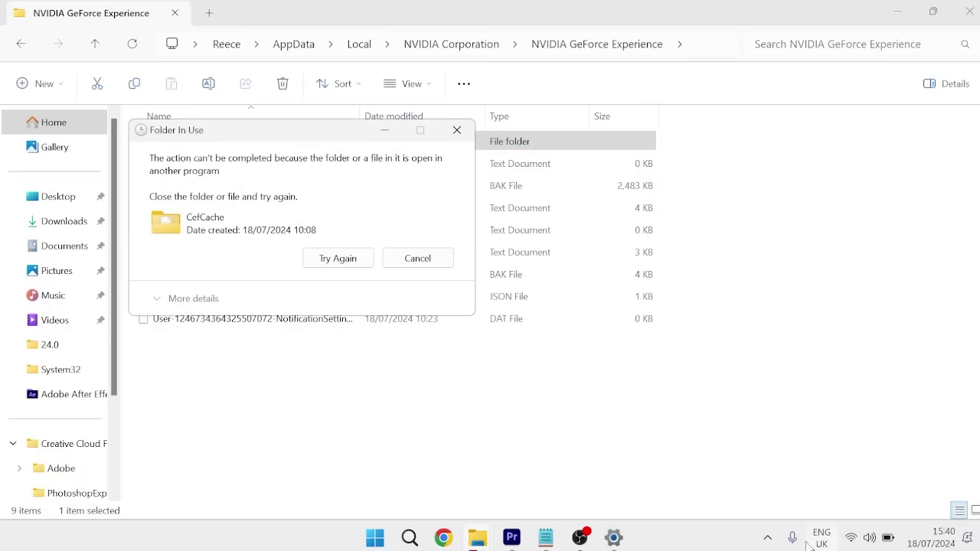
Exit GeForce Experience from the system tray, retry the CefCache deletion, and show the desktop
left_click(767, 537)
right_click(708, 493)
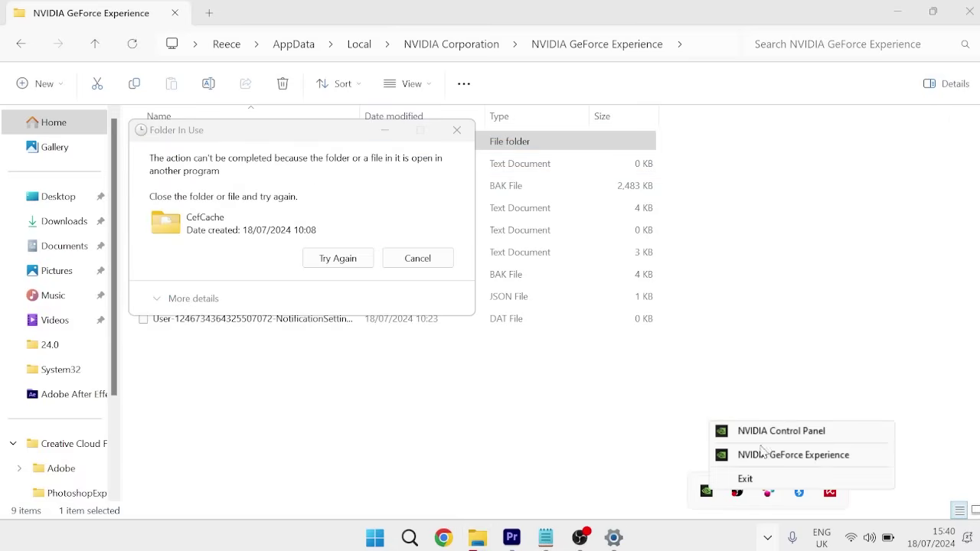
left_click(762, 479)
left_click(334, 147)
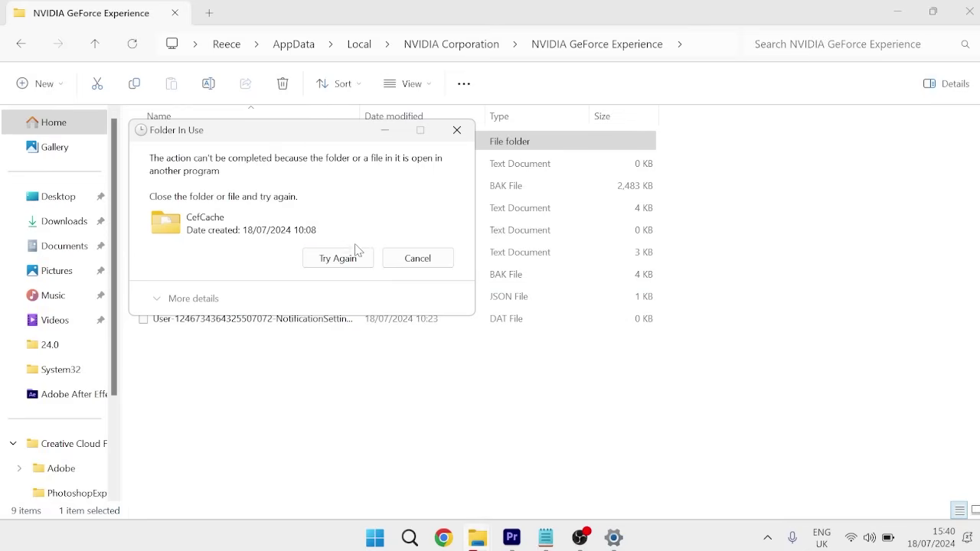
left_click(341, 258)
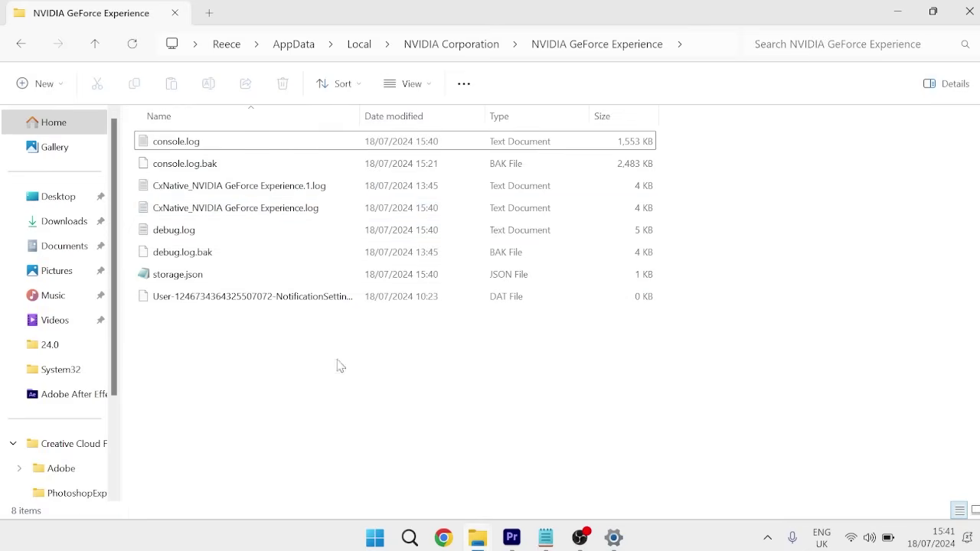
key("super+d")
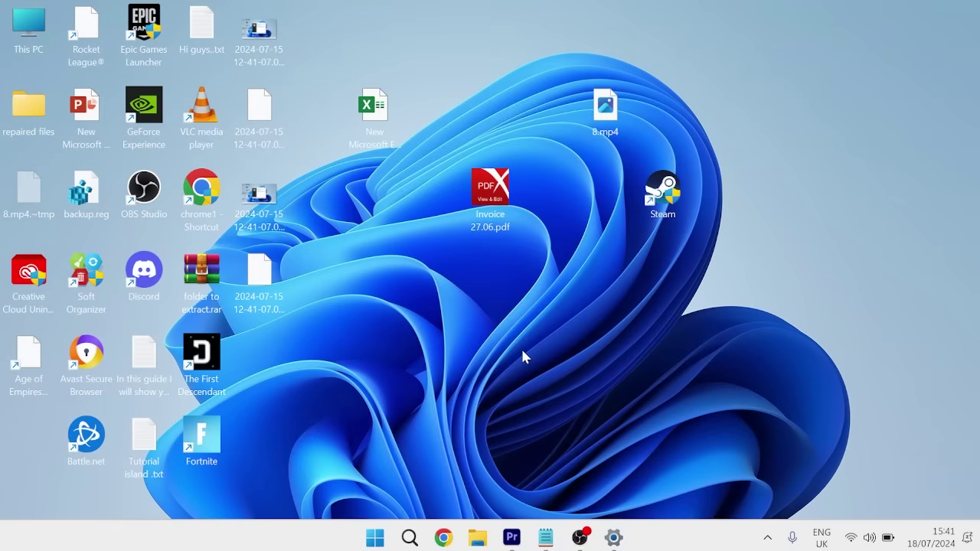
Find NVIDIA GeForce Experience in Installed apps by searching 'geforce' and uninstall it
key("super")
type("program")
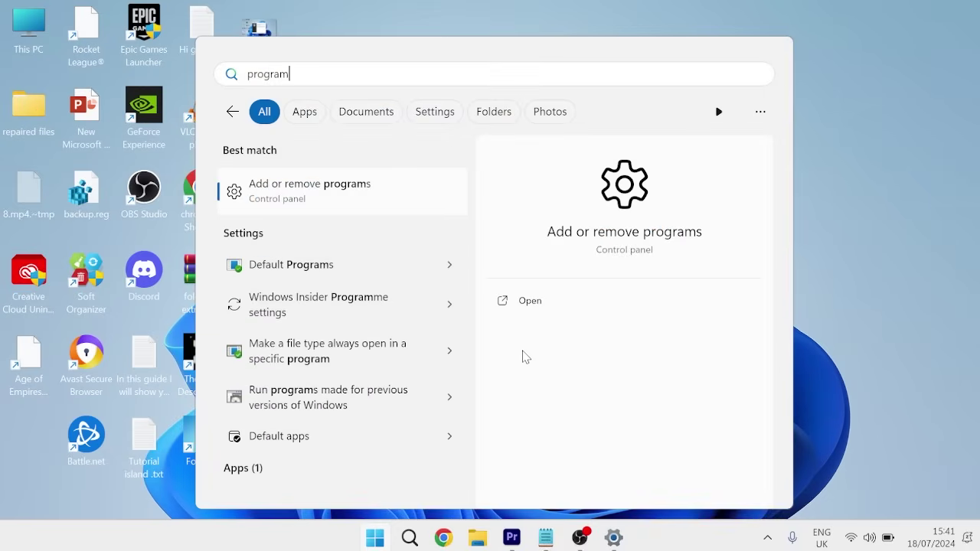
left_click(312, 192)
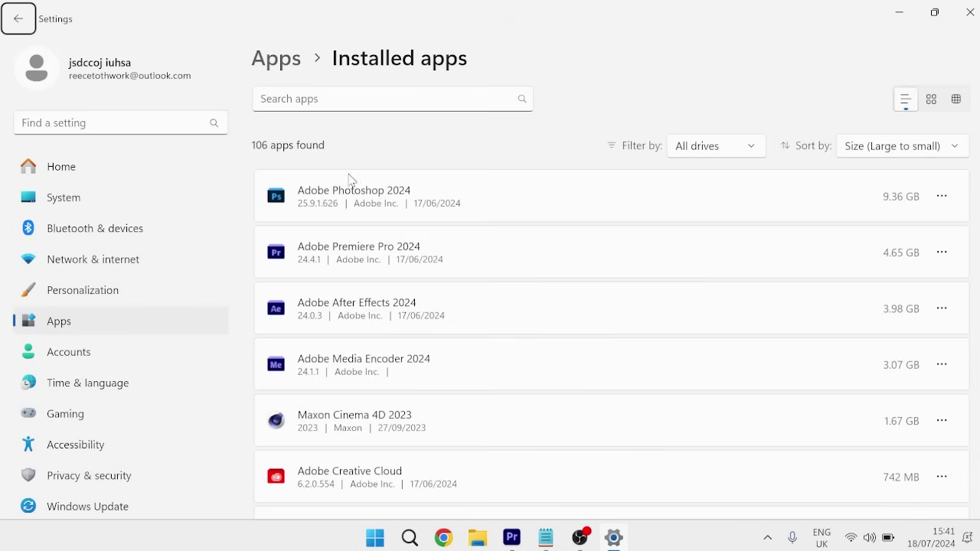
left_click(309, 98)
type("geforce")
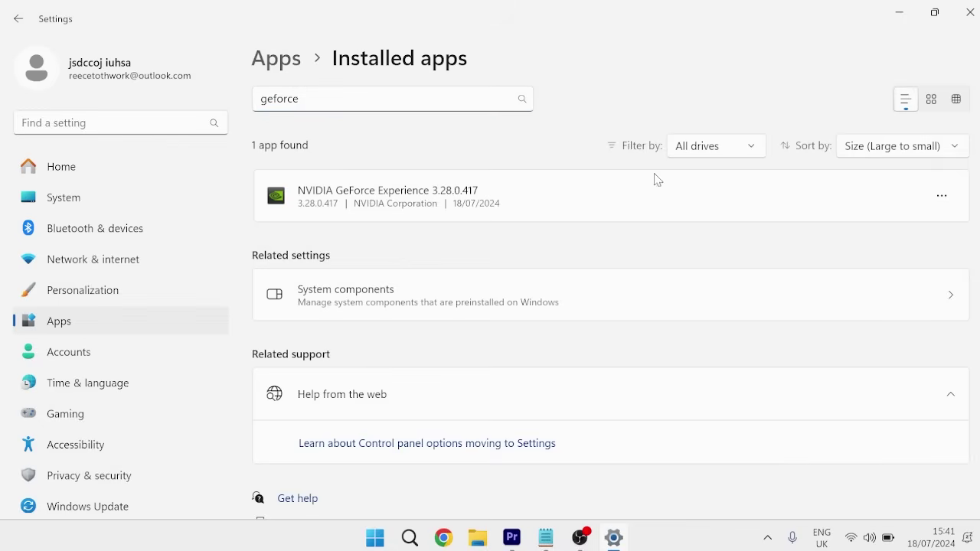
left_click(942, 197)
left_click(781, 255)
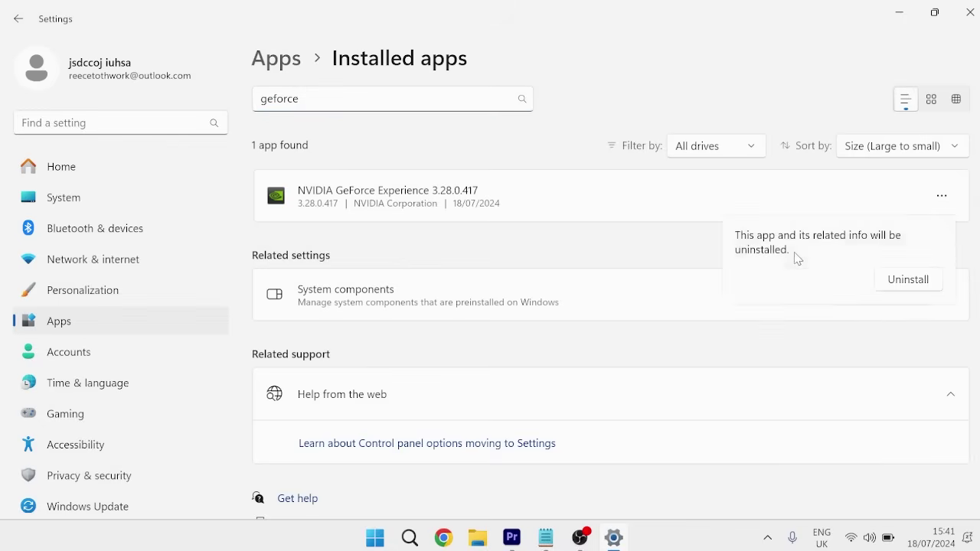
left_click(908, 279)
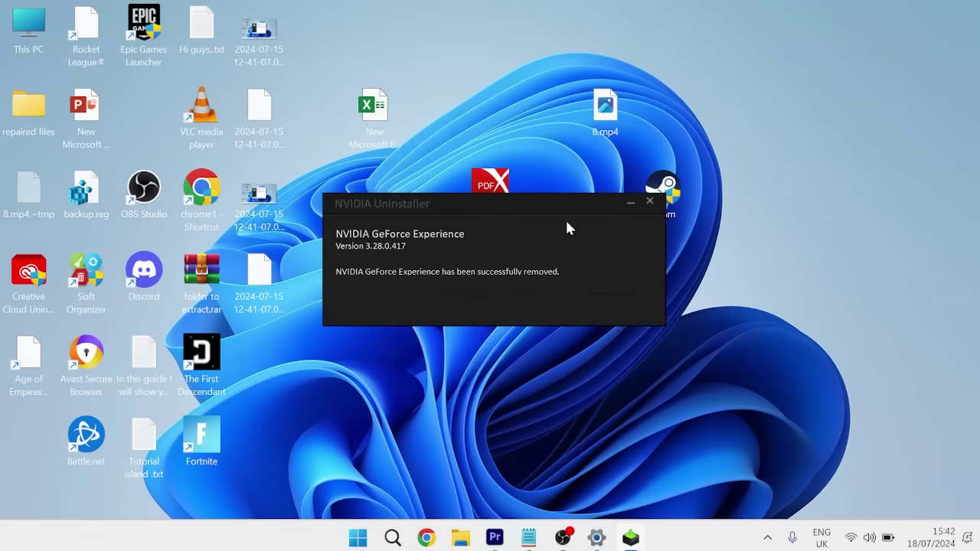
Close the finished uninstaller and search Chrome for 'geforce download experience'
left_click(650, 201)
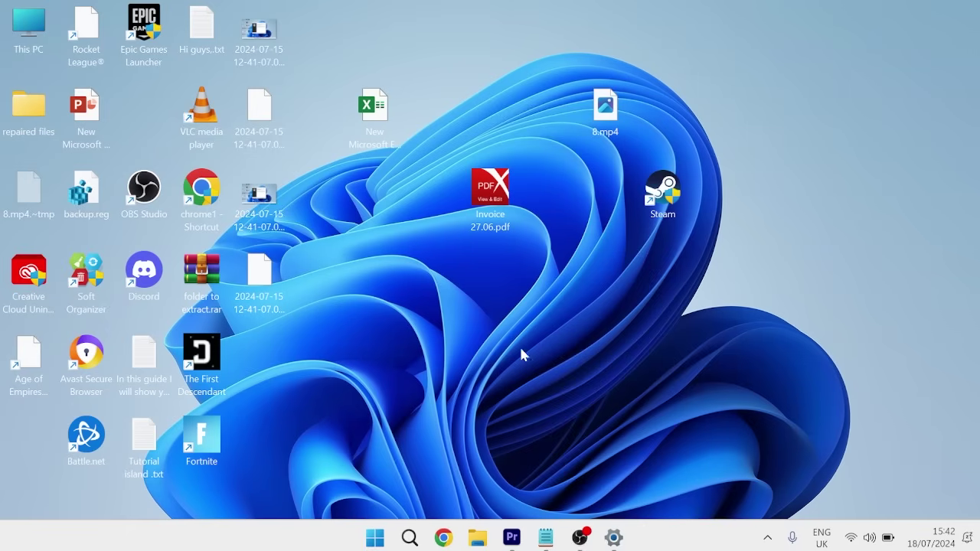
left_click(444, 538)
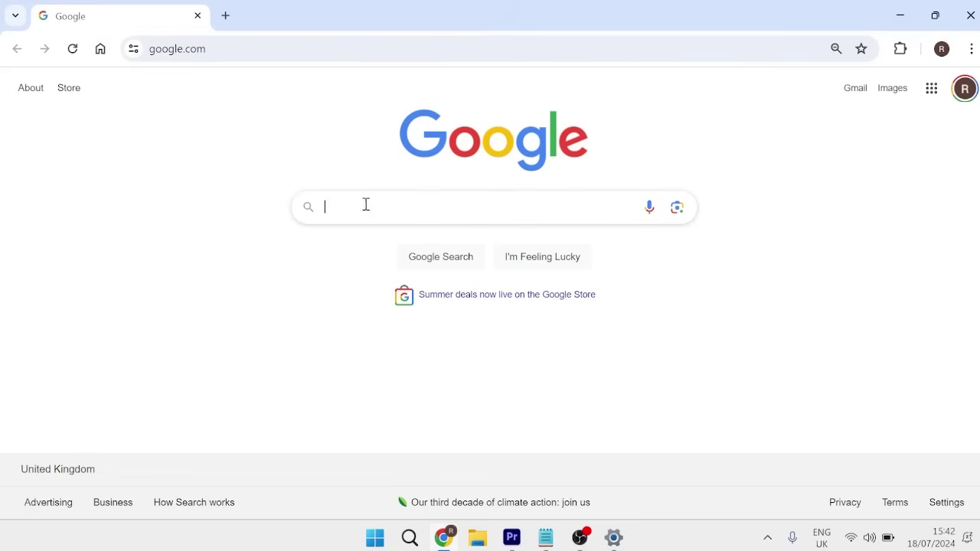
type("gef")
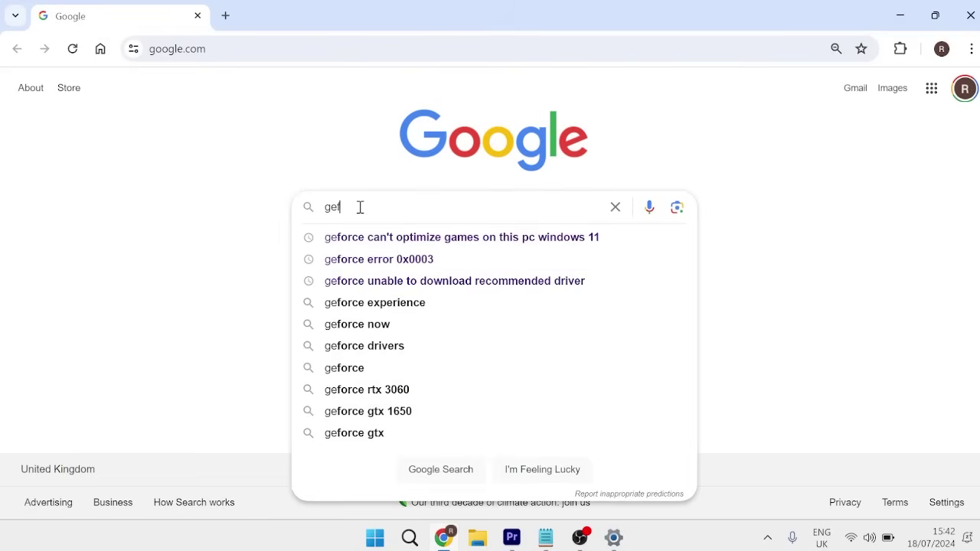
type("orce download experience")
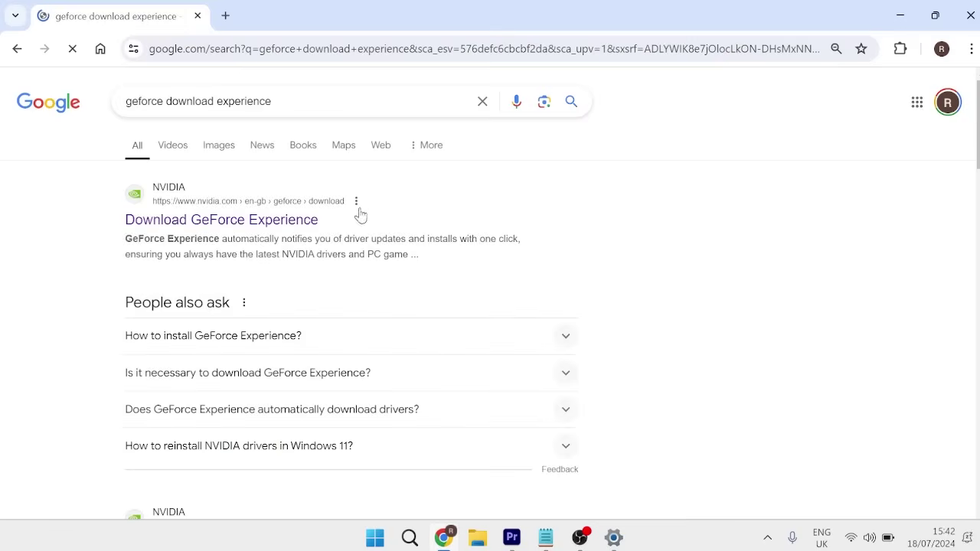
Download the 126 MB GeForce Experience 3.28.0.417 installer from NVIDIA's page and confirm it finished
left_click(228, 221)
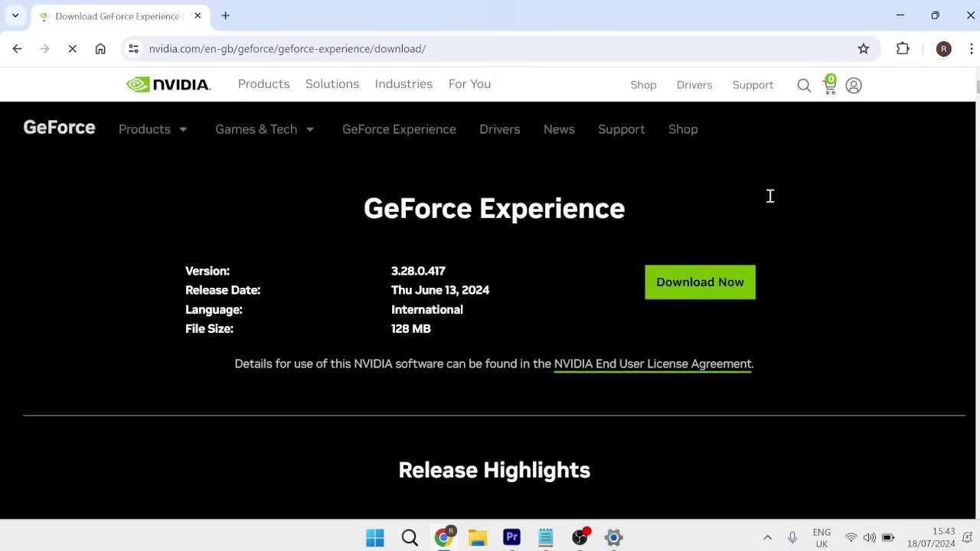
left_click(699, 283)
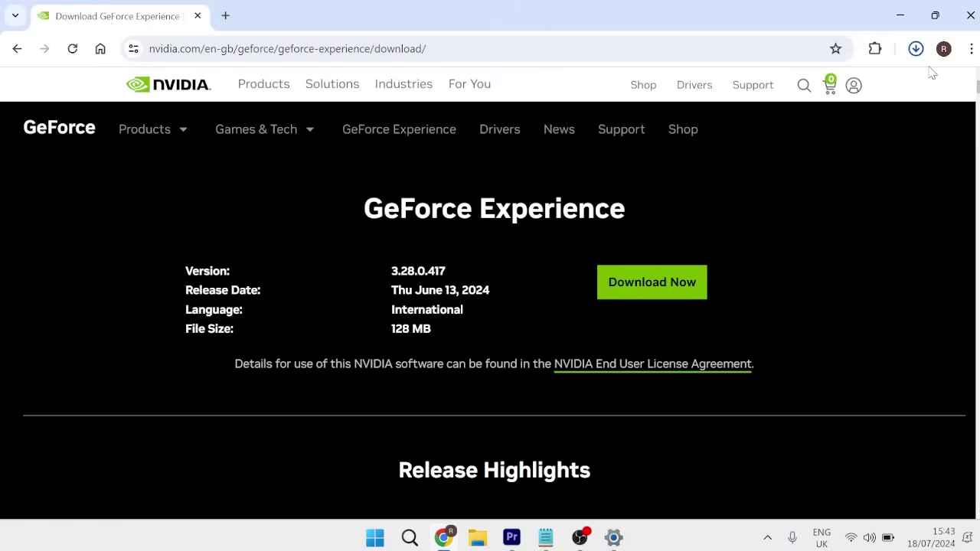
left_click(921, 52)
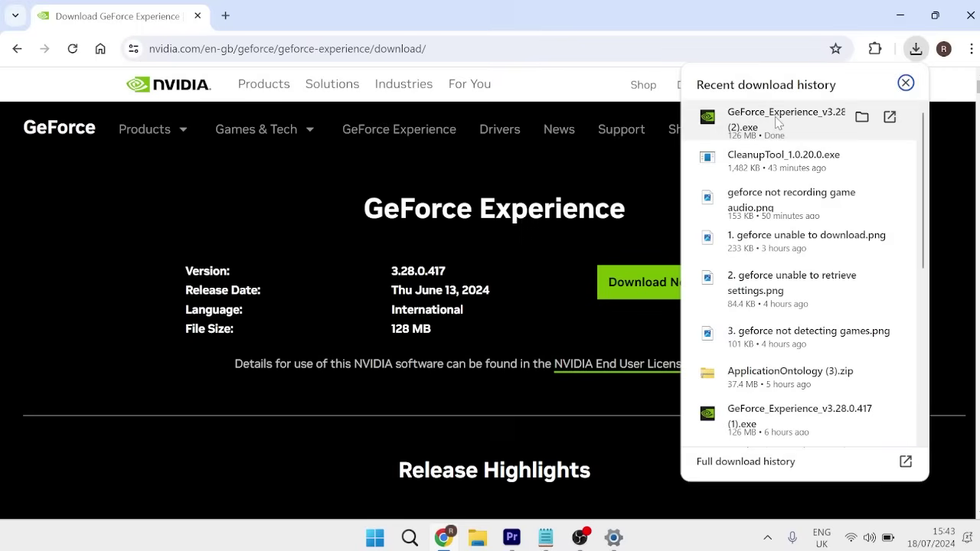
Run the downloaded GeForce_Experience installer from Chrome's downloads list
left_click(678, 140)
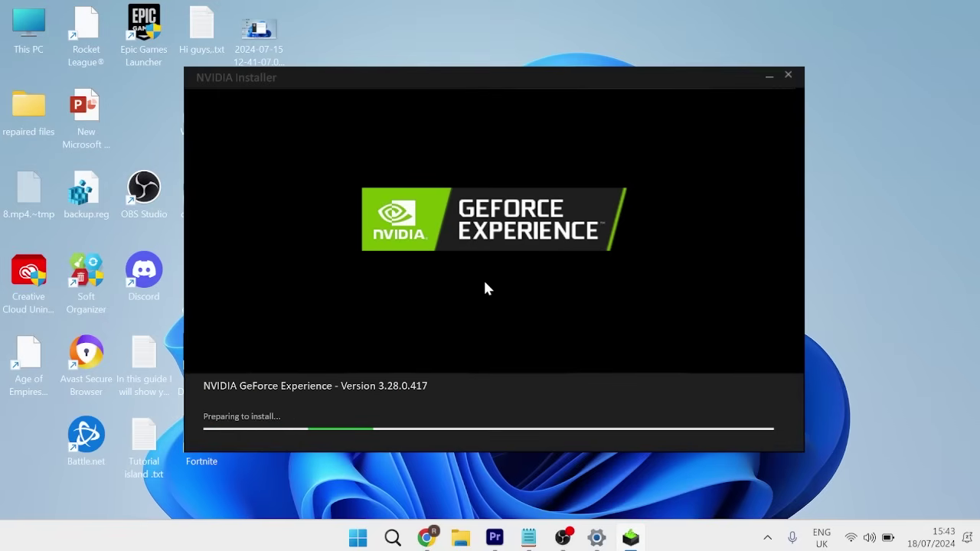